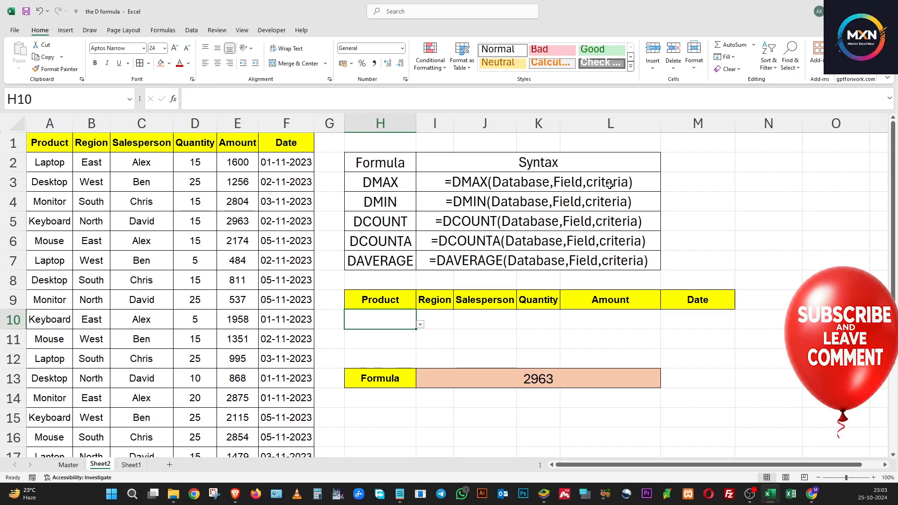
Step: Examine the sales table and its header row from Product to Date
click(184, 182)
drag(46, 143, 259, 324)
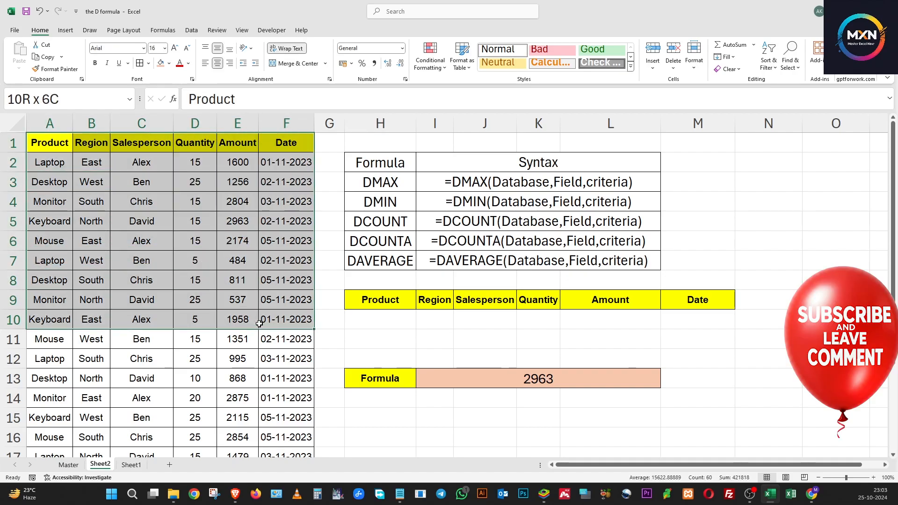
drag(163, 277, 146, 261)
click(56, 169)
click(47, 146)
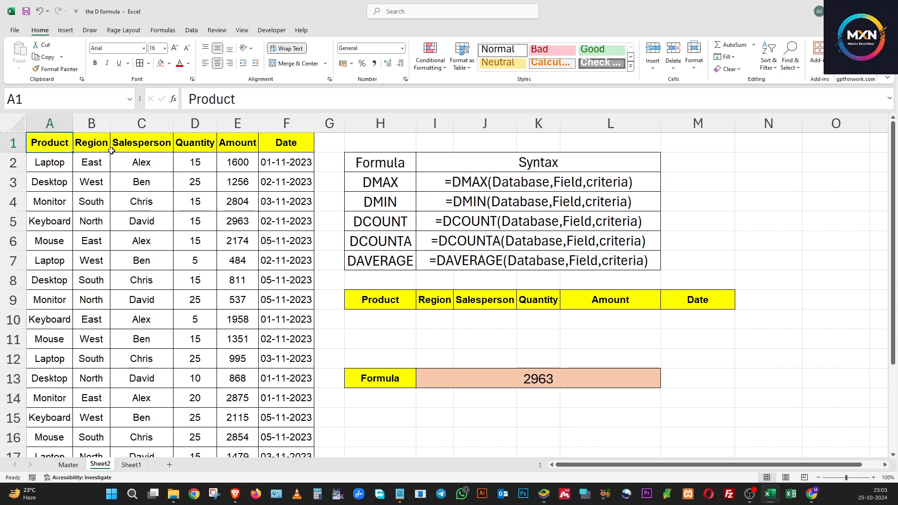
drag(112, 150, 291, 141)
click(225, 246)
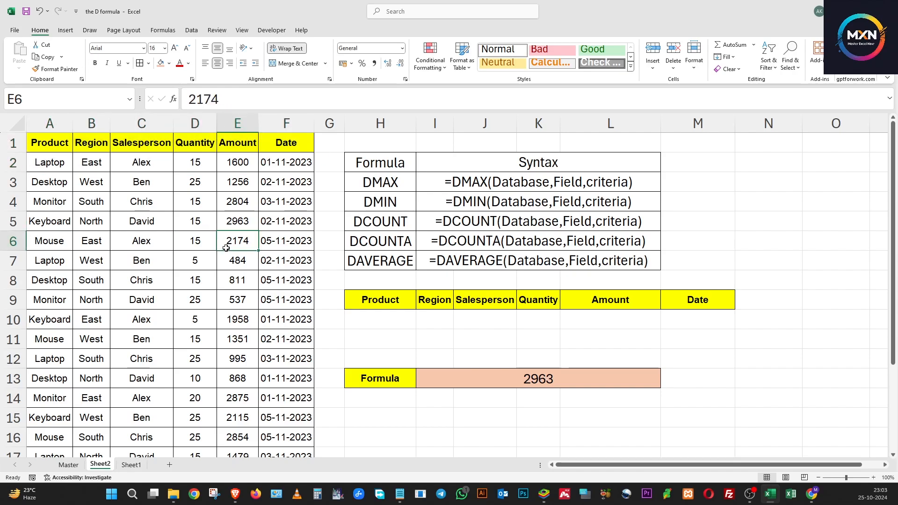
Step: Examine column A, comparing the Product header with the product entries listed below it
click(47, 149)
click(46, 126)
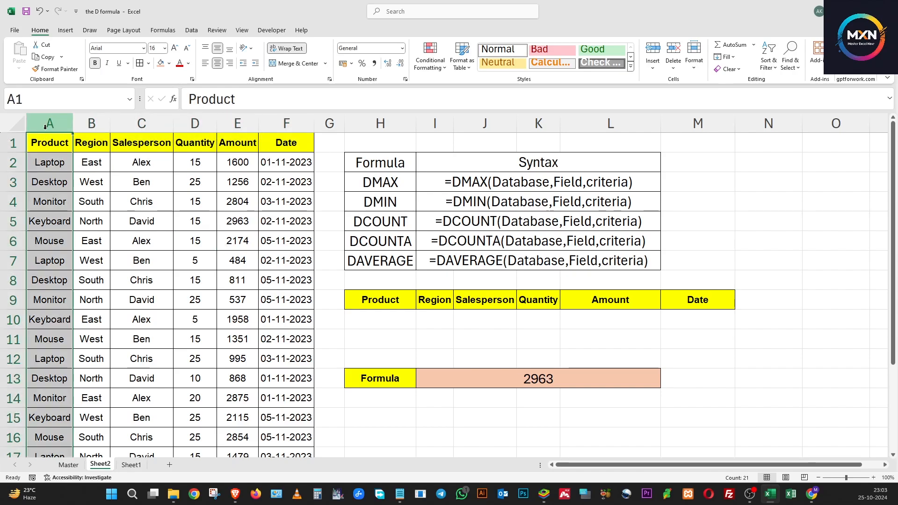
click(46, 142)
click(51, 120)
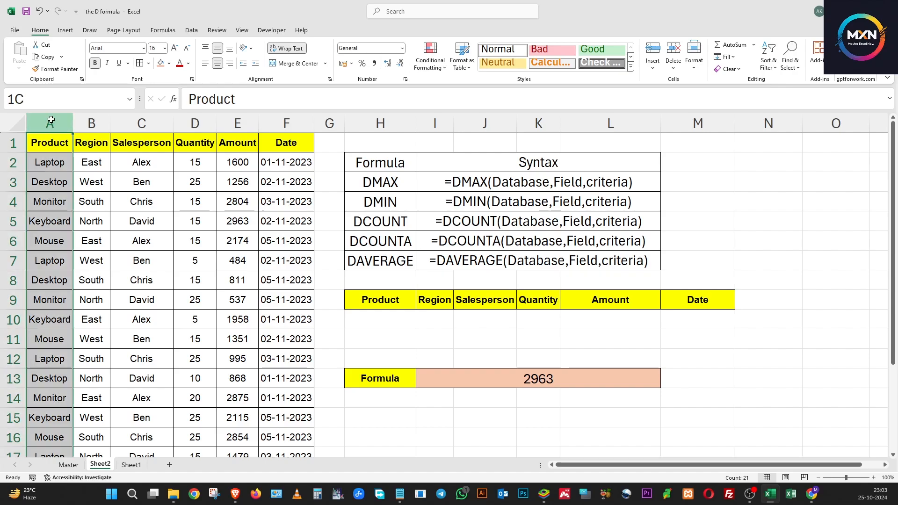
click(50, 158)
click(50, 143)
click(50, 164)
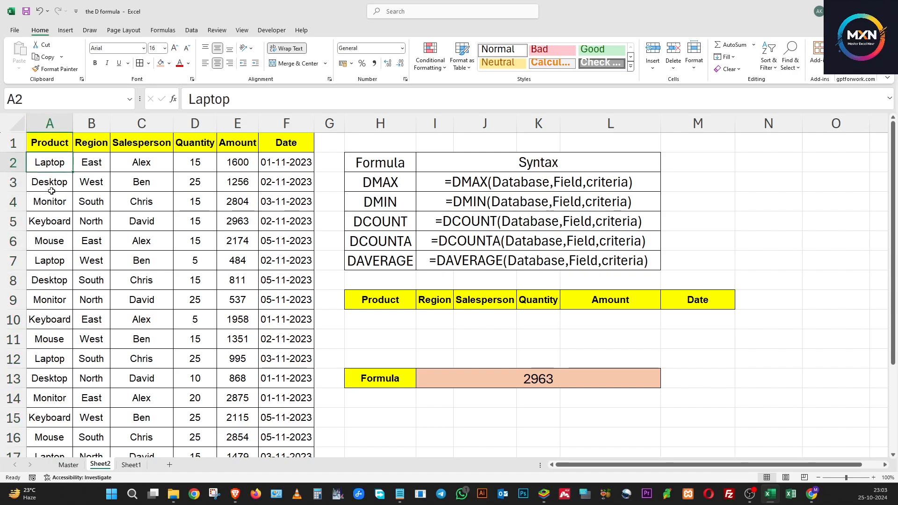
click(52, 190)
click(50, 221)
click(50, 241)
click(49, 184)
click(54, 158)
click(52, 142)
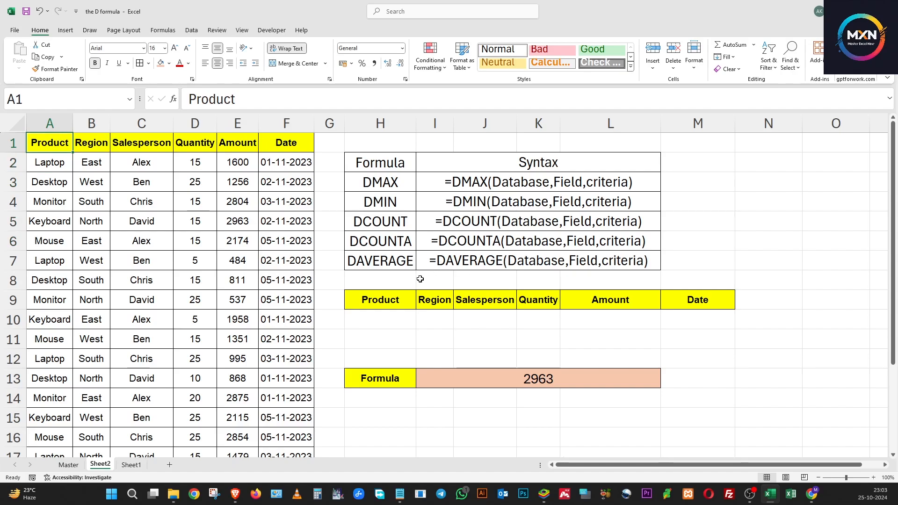
Step: Inspect the Product header in H9 and the criteria cell H10 beneath it
click(195, 260)
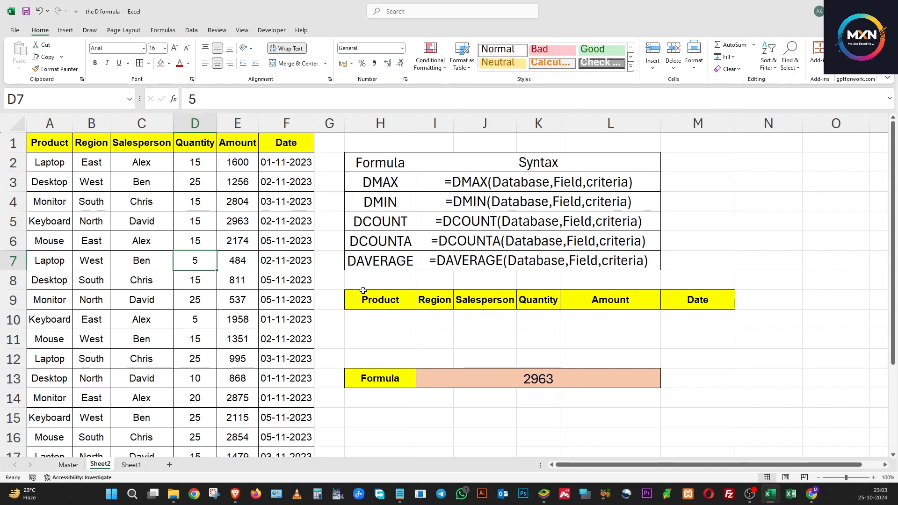
drag(377, 301, 377, 317)
click(376, 299)
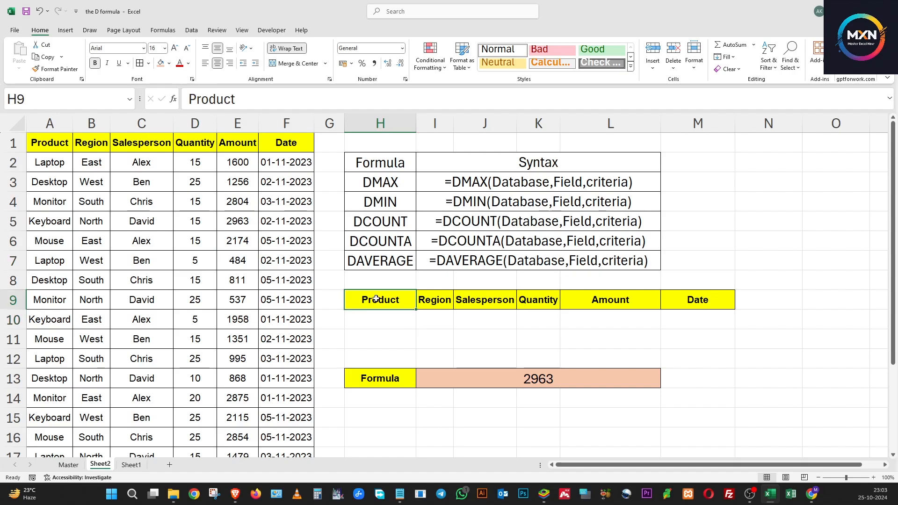
click(381, 318)
click(374, 301)
click(379, 317)
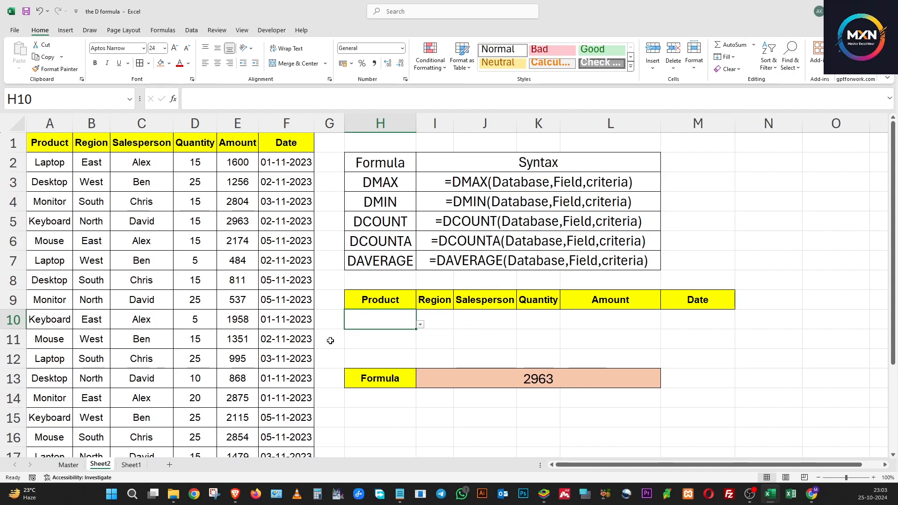
Step: Clear the contents of the merged result cell I13 beside the Formula label
click(410, 357)
click(456, 371)
key(Delete)
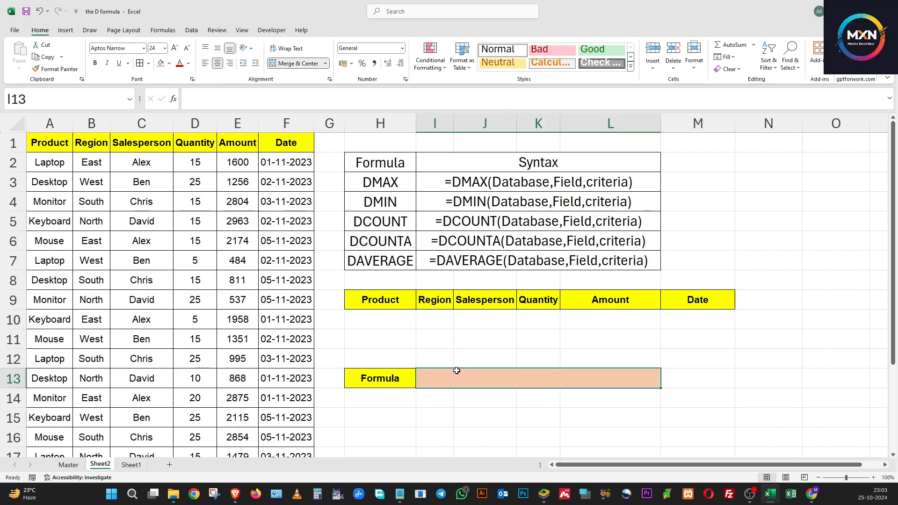
Step: Compare the headers A1:F1 of the sales table with the Product criteria header and H10
click(366, 338)
click(364, 321)
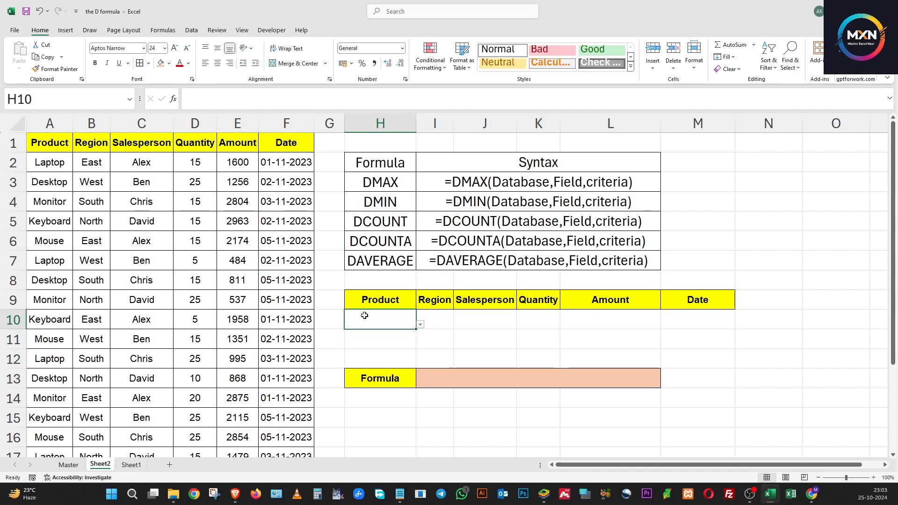
click(58, 143)
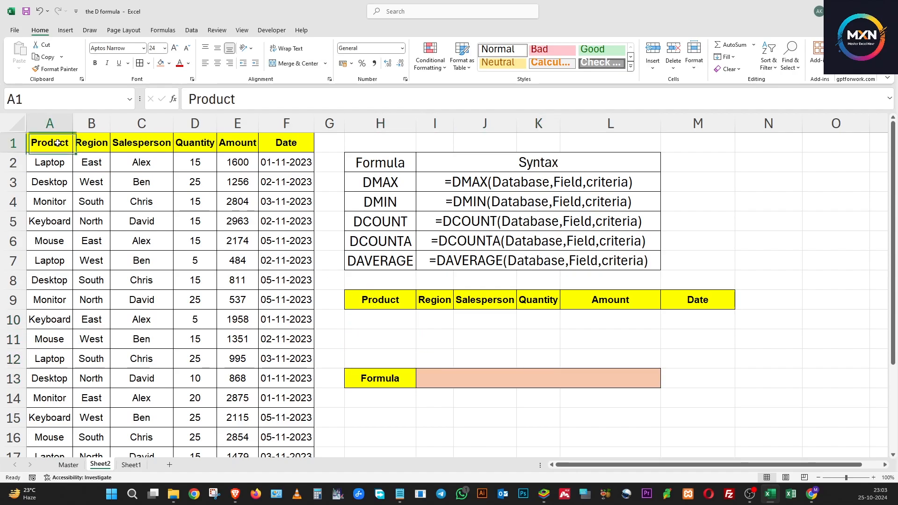
drag(57, 142, 279, 144)
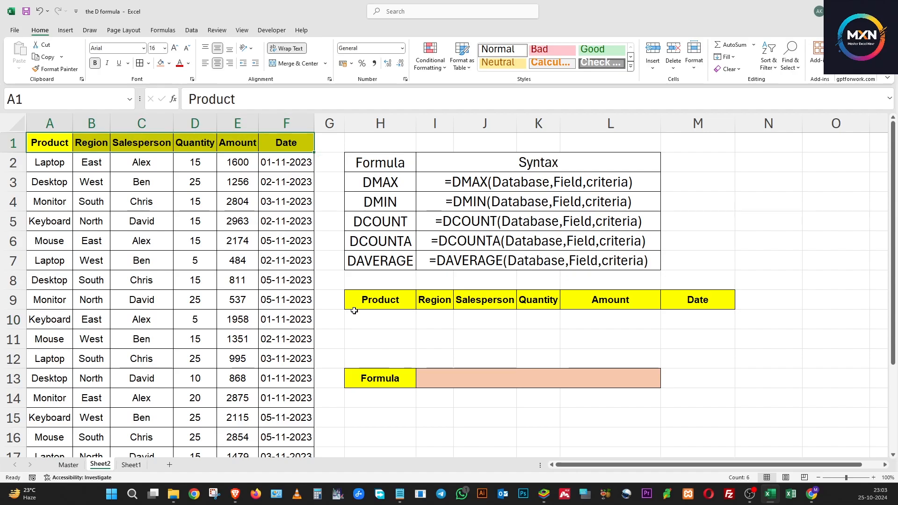
click(371, 300)
click(374, 320)
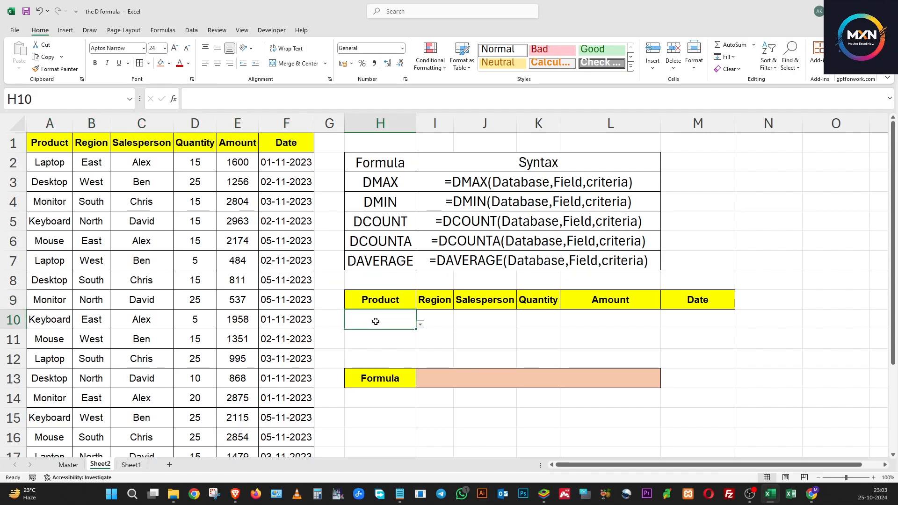
Step: Remove the existing drop-down from criteria cell H10 by overwriting it with blank cell H11, and check the neighbouring criteria cells
click(422, 325)
click(447, 337)
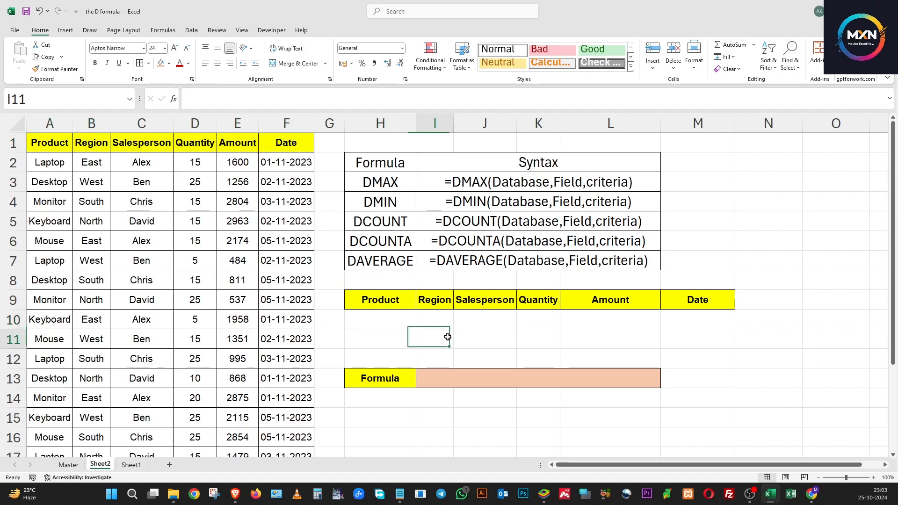
click(435, 316)
click(458, 330)
click(373, 335)
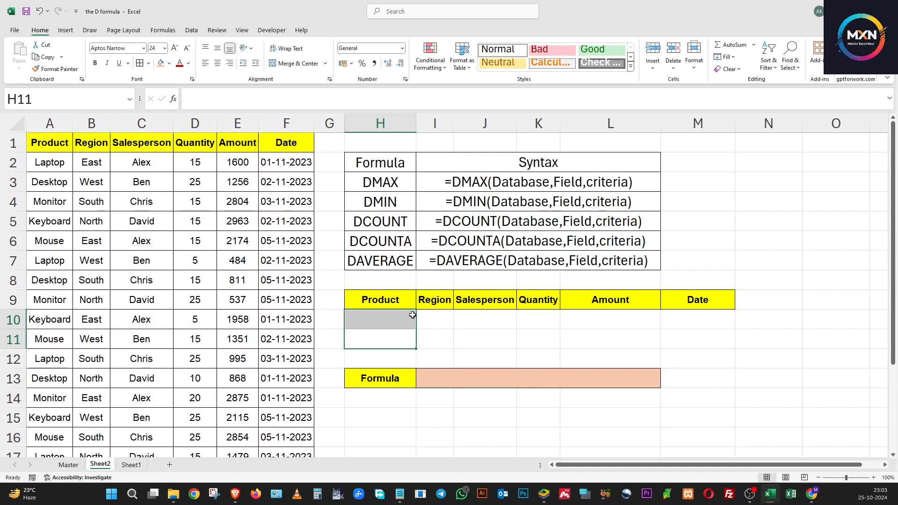
click(386, 319)
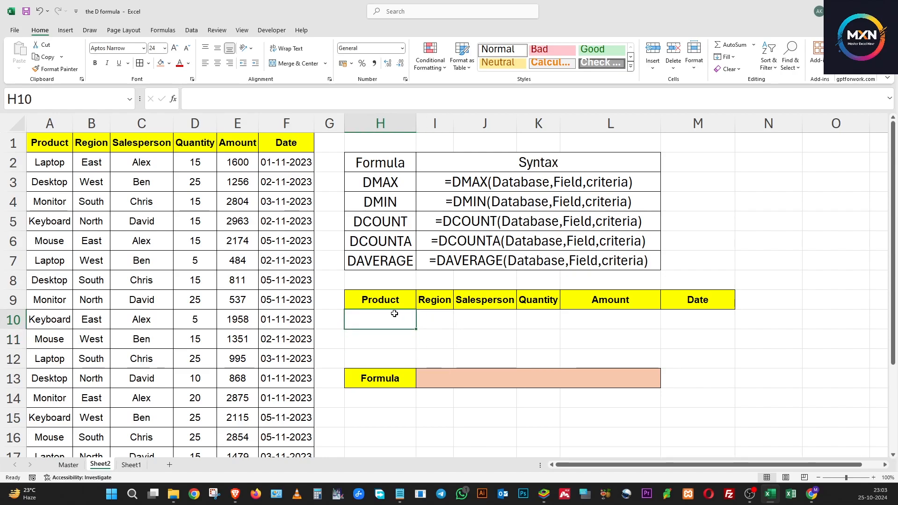
click(445, 318)
click(587, 327)
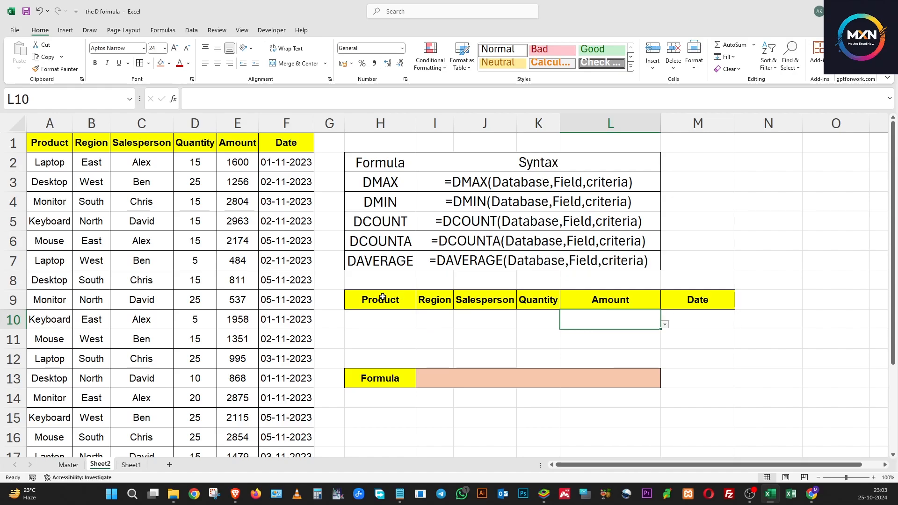
Step: Add List data validation to criteria cell H10 with =$A$2:$A$21 as the source
click(377, 320)
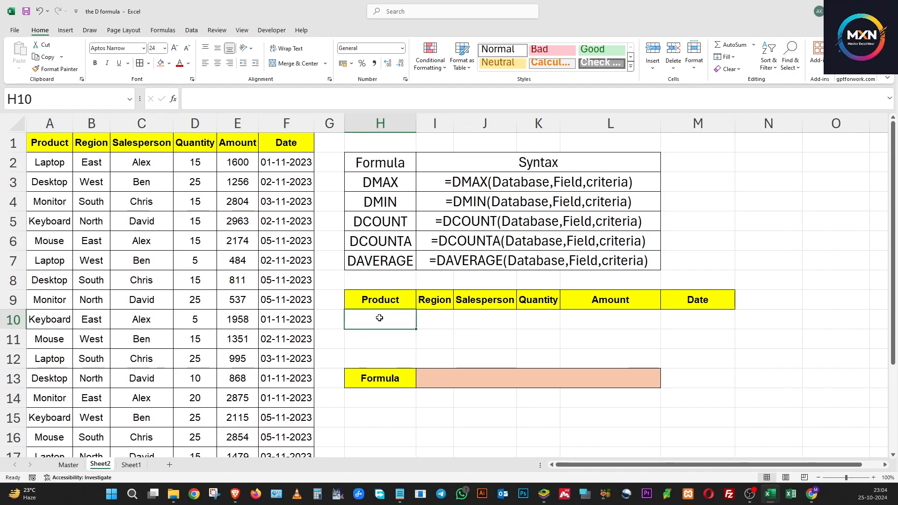
click(191, 31)
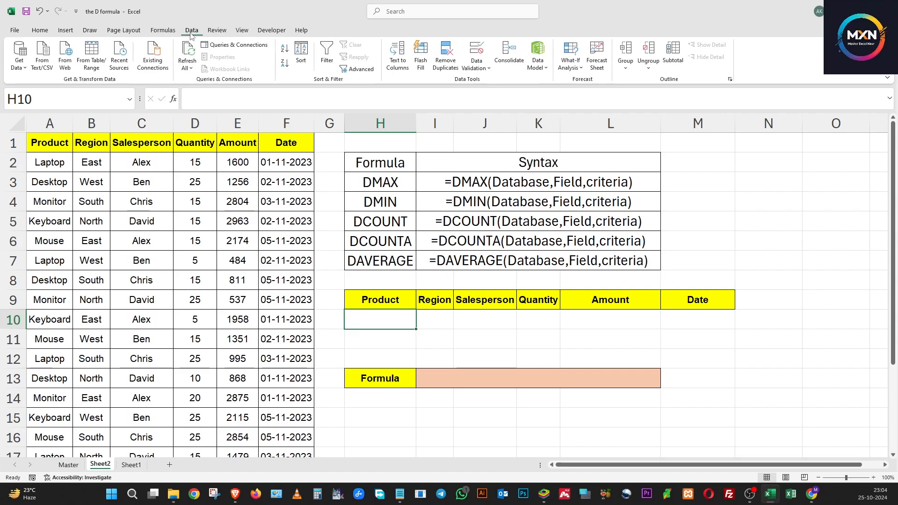
click(476, 52)
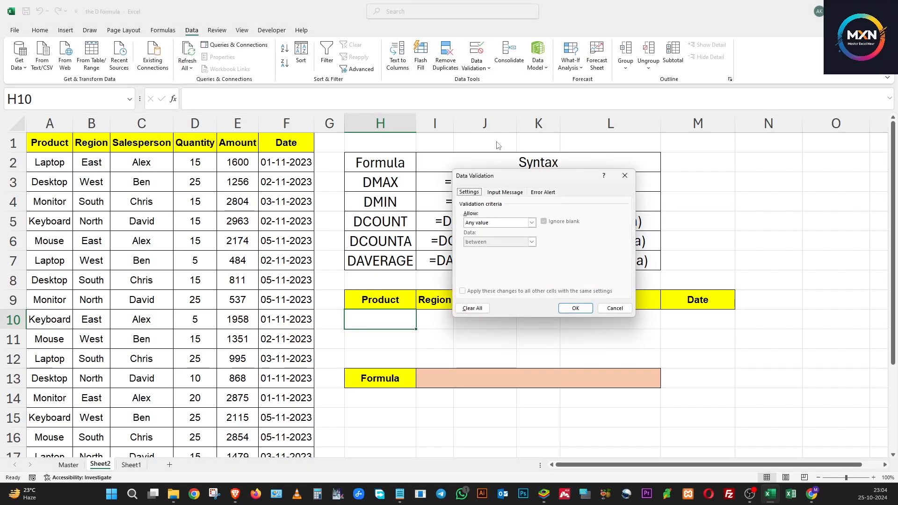
click(491, 223)
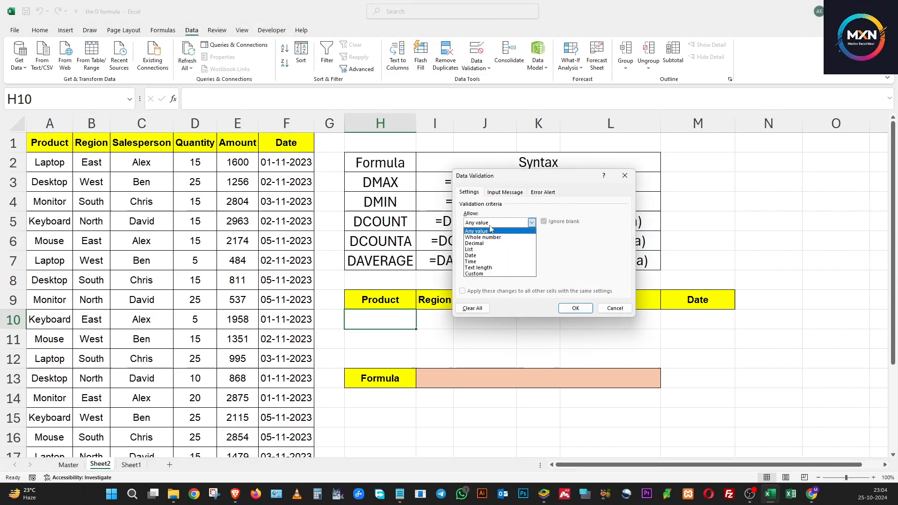
click(483, 249)
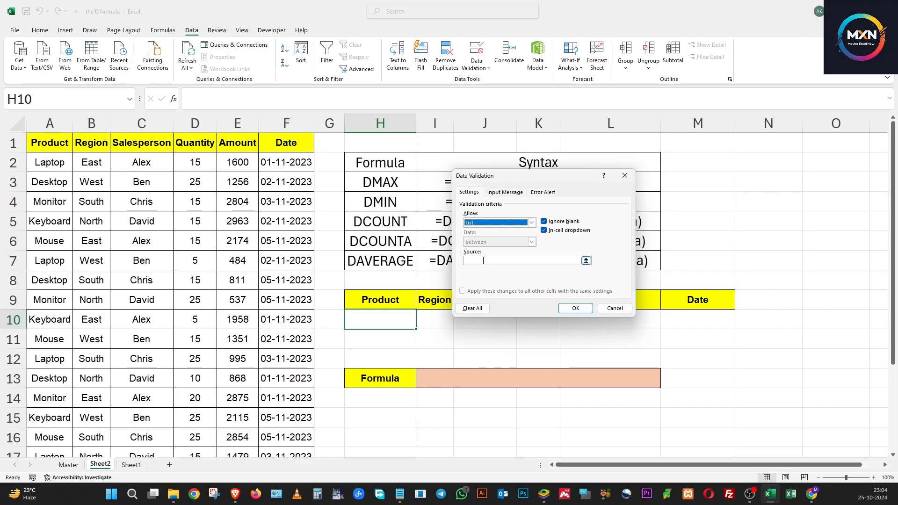
click(483, 261)
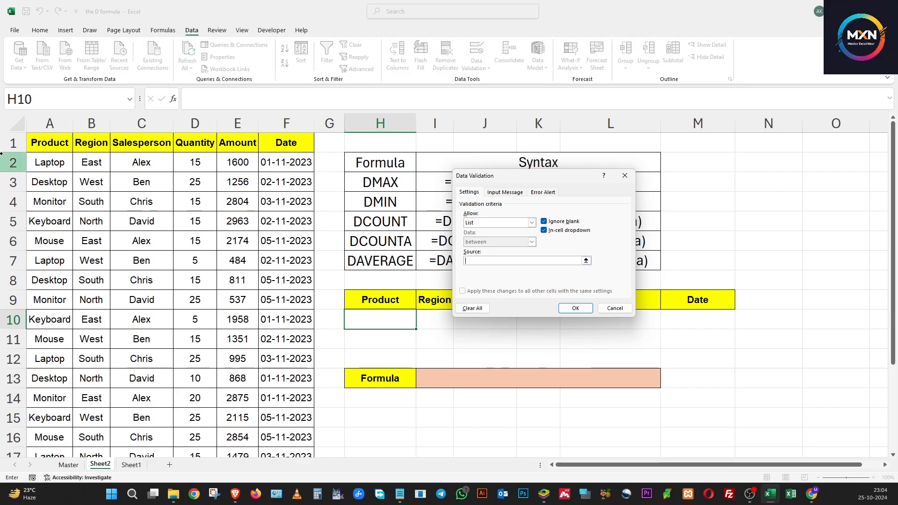
drag(41, 159, 55, 427)
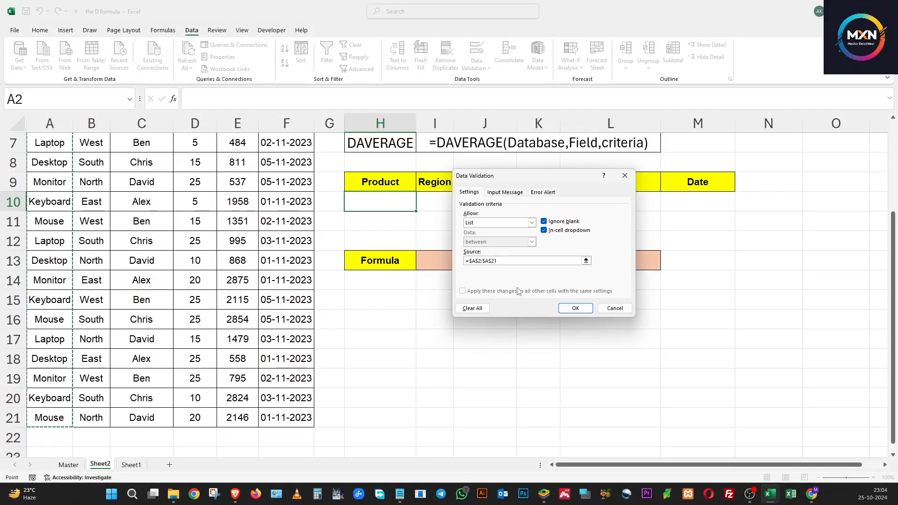
click(575, 308)
Step: Check the product choices offered by the drop-down list in H10 without selecting one
click(433, 228)
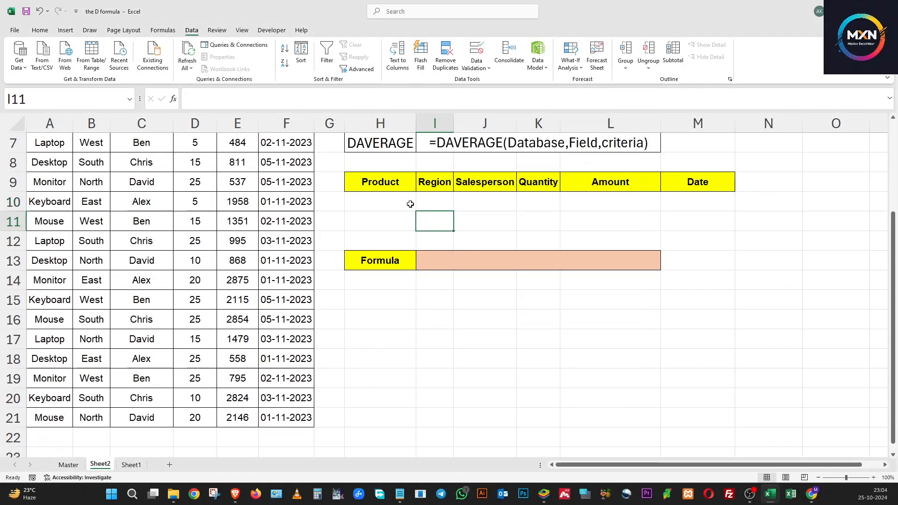
click(407, 202)
click(420, 206)
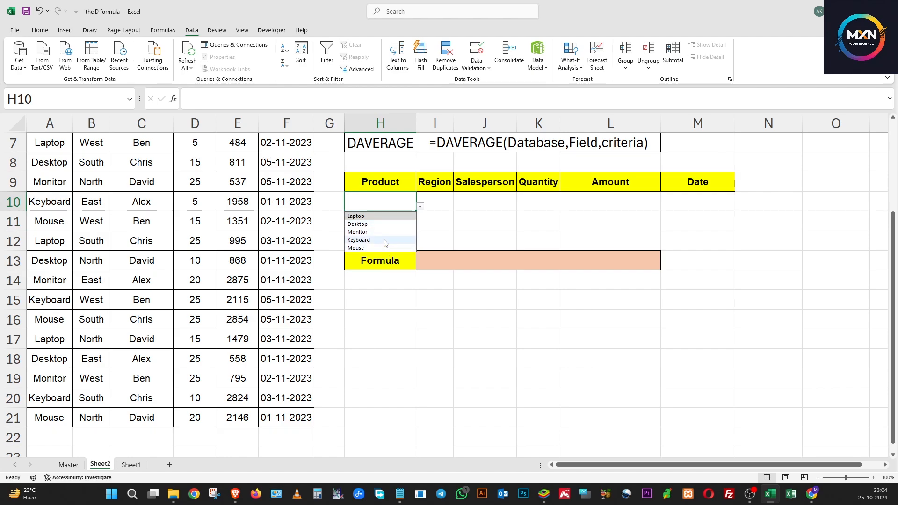
click(462, 237)
scroll(460, 232, up, 2)
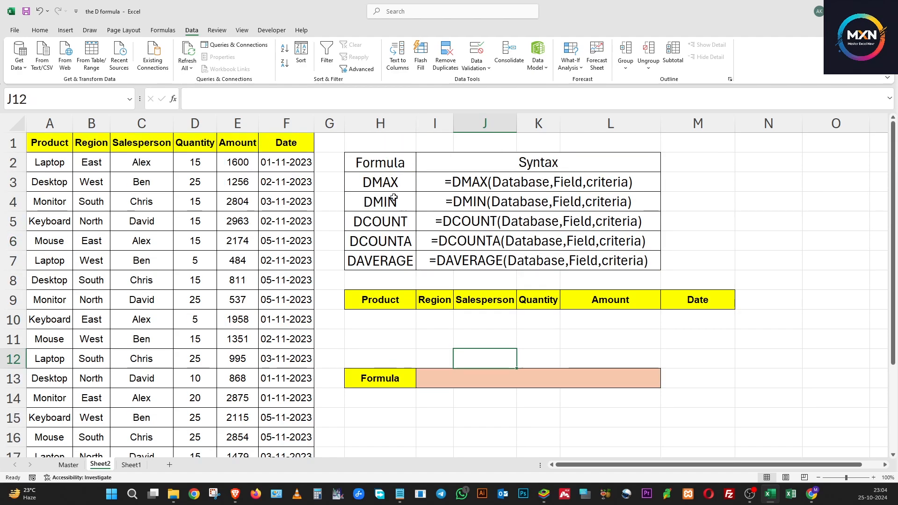
Step: Start a DMAX formula in merged cell I13 with the absolute range $A$1:$F$21 as the database
click(462, 380)
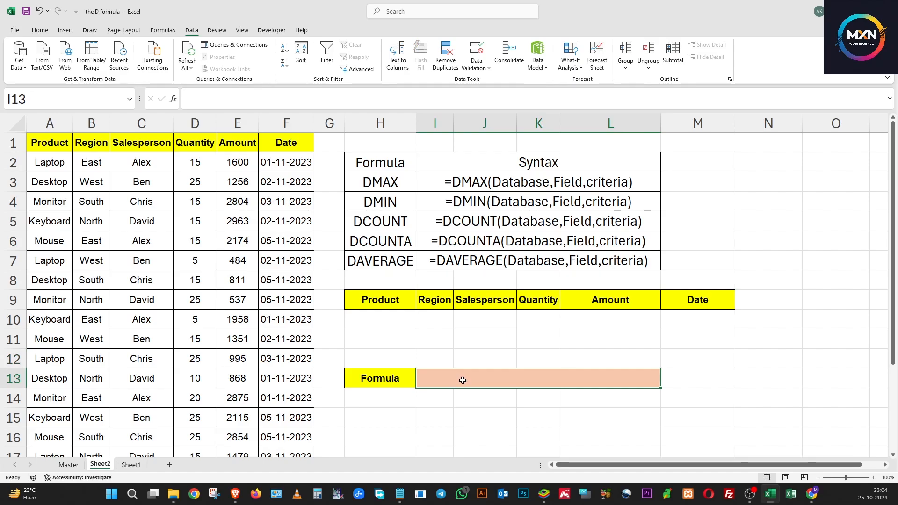
text(=)
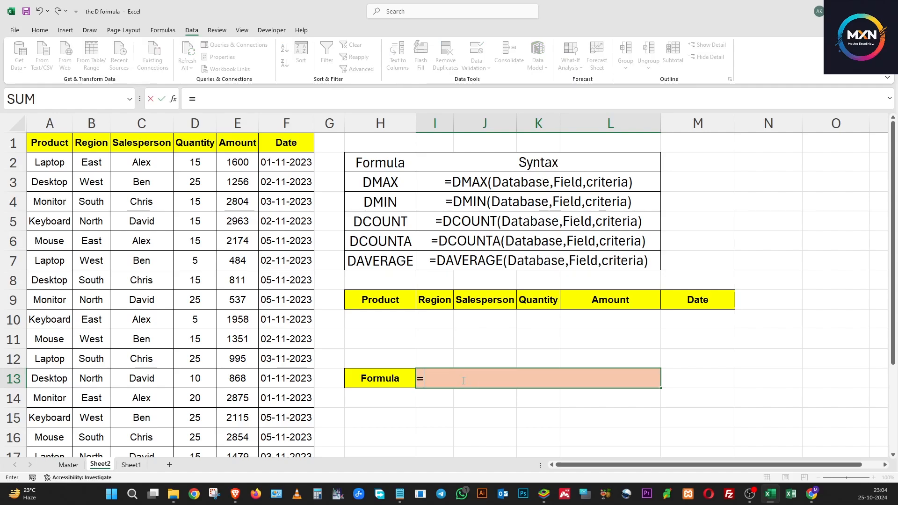
text(DMAC)
key(BackSpace)
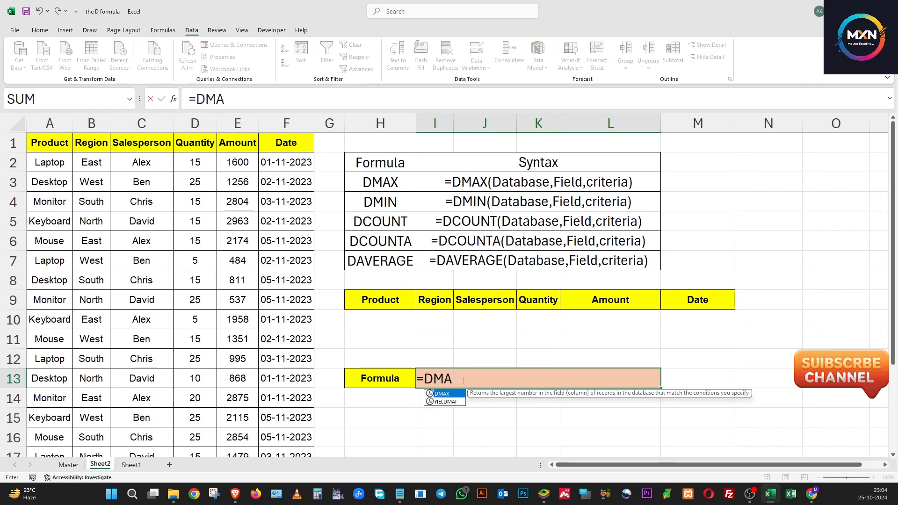
text(X()
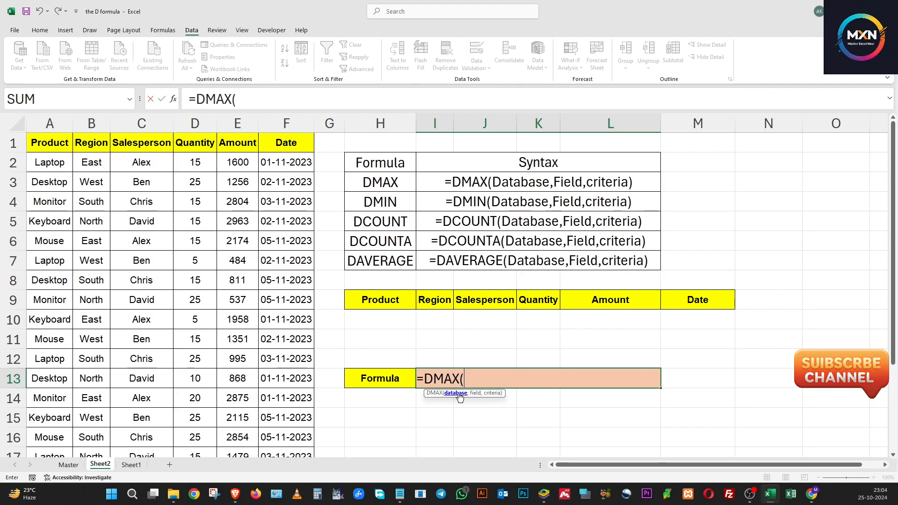
click(52, 143)
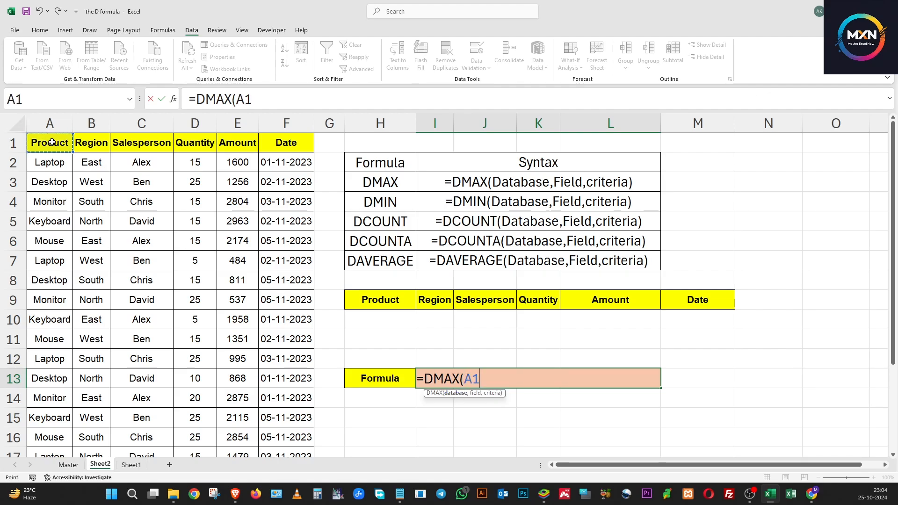
key(ctrl+shift+Right)
key(ctrl+shift+Down)
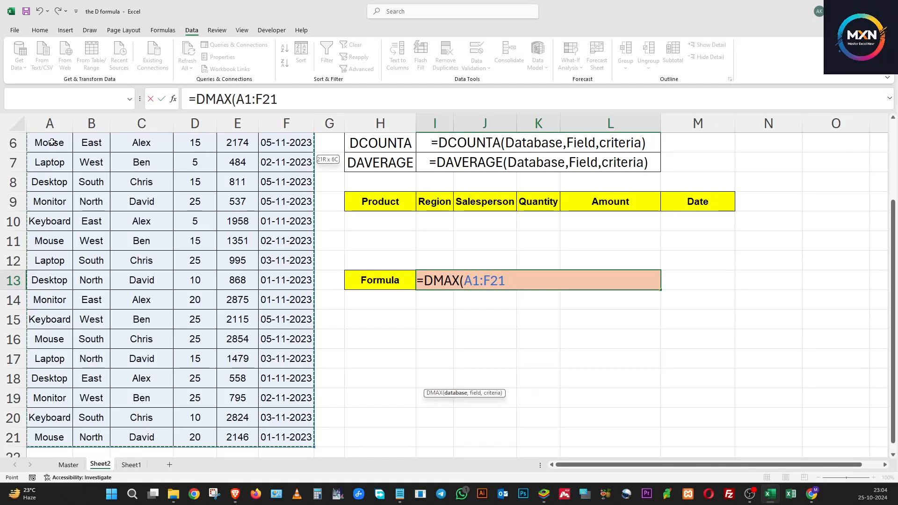
key(F4)
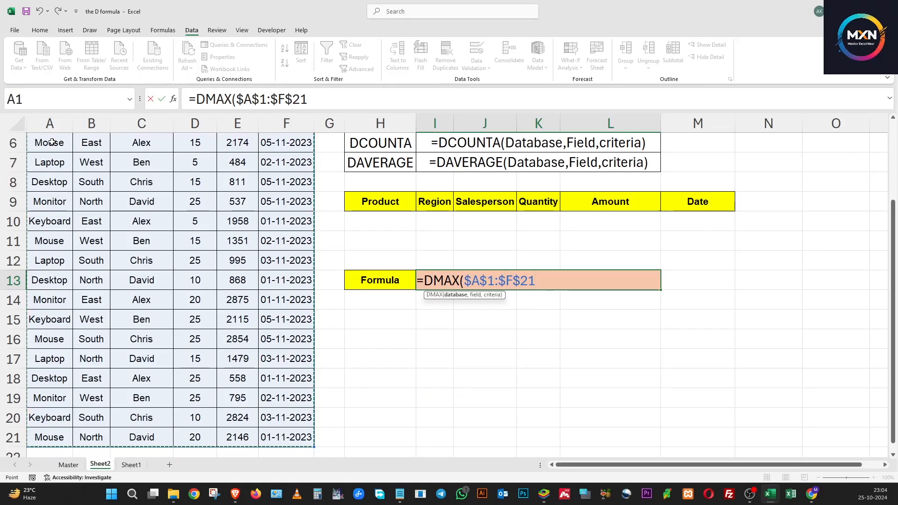
text(,)
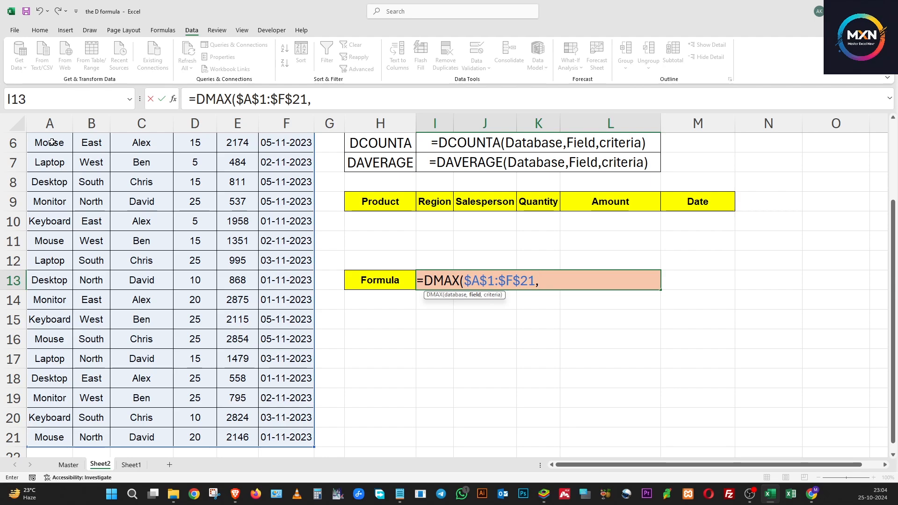
scroll(68, 164, up, 2)
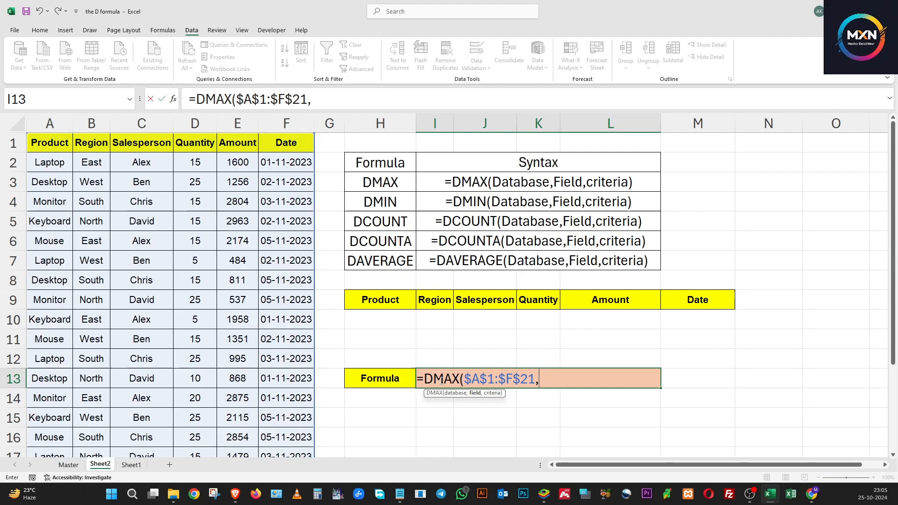
Step: Complete the DMAX formula in I13 with Amount header E1 as the field and $H$9:$M$10 as the criteria
click(220, 139)
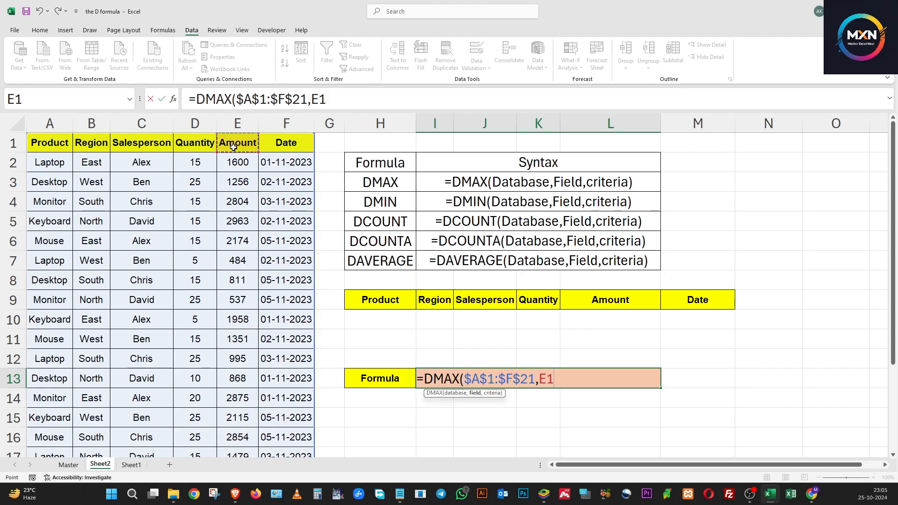
text(,)
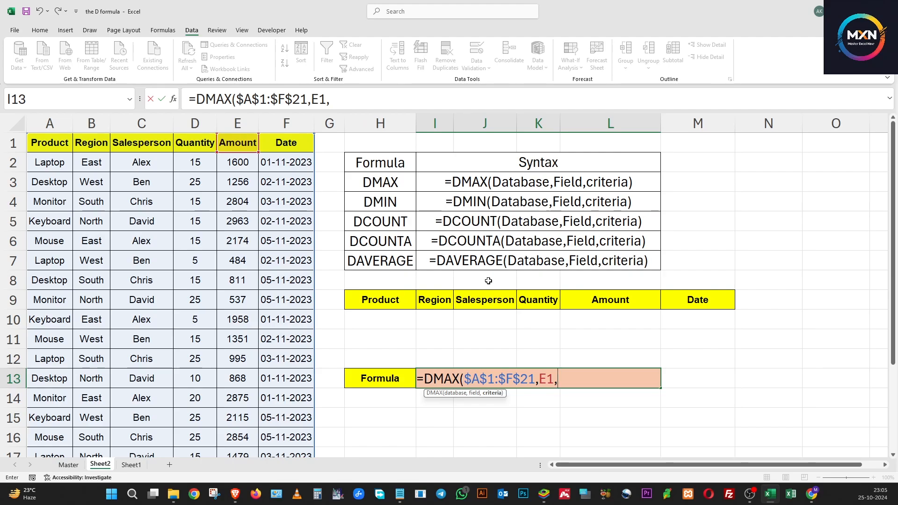
drag(381, 303, 384, 326)
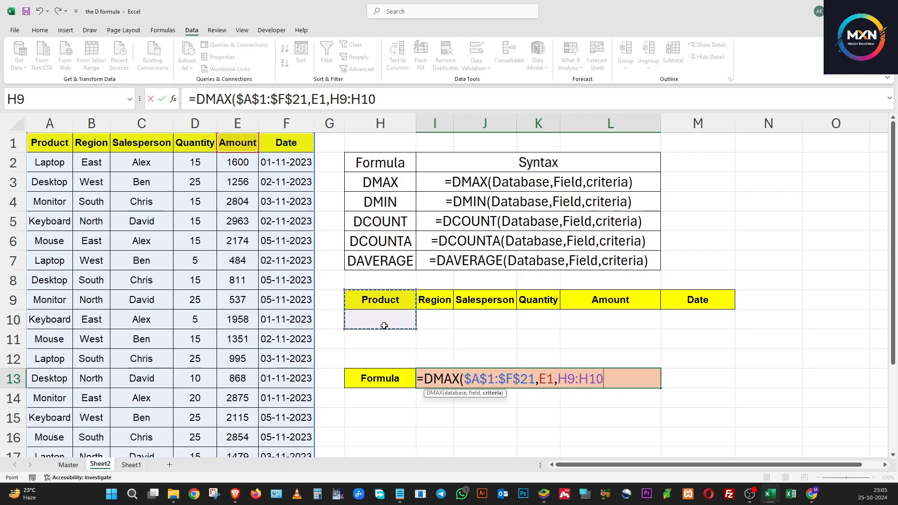
drag(598, 302, 608, 321)
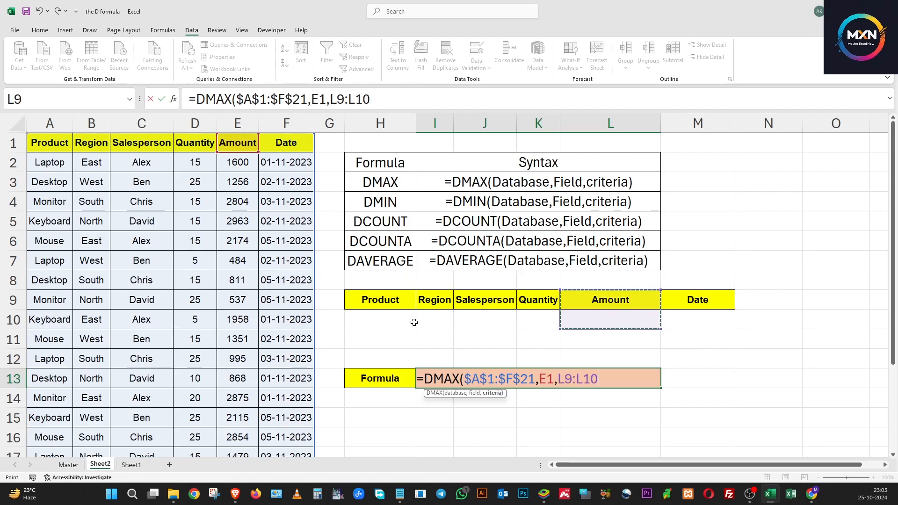
drag(412, 304, 699, 321)
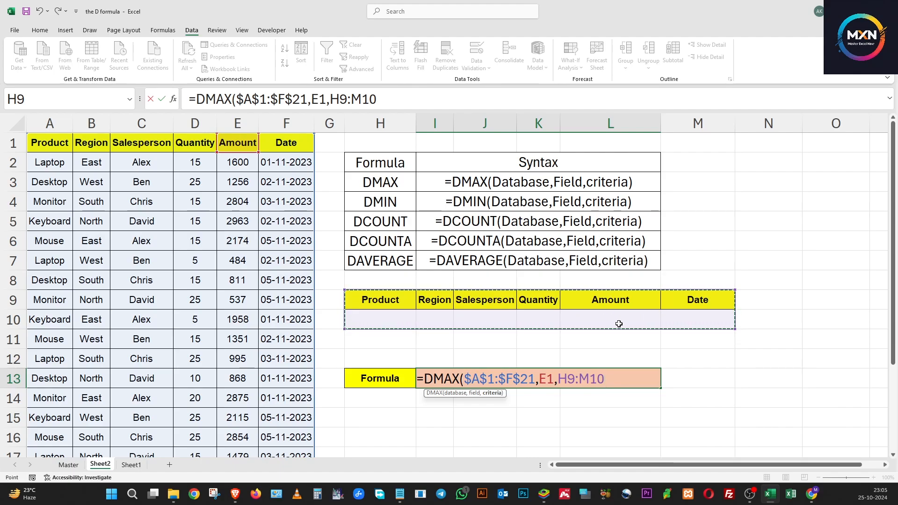
key(F4)
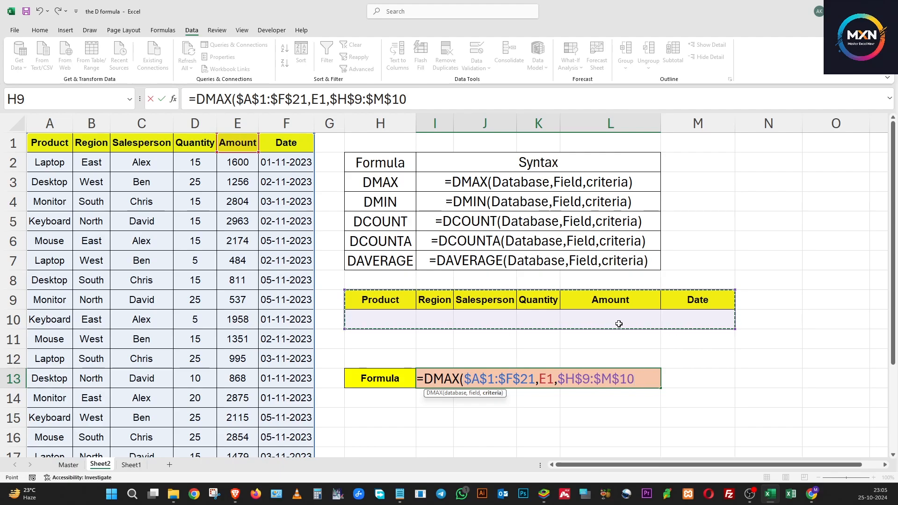
text())
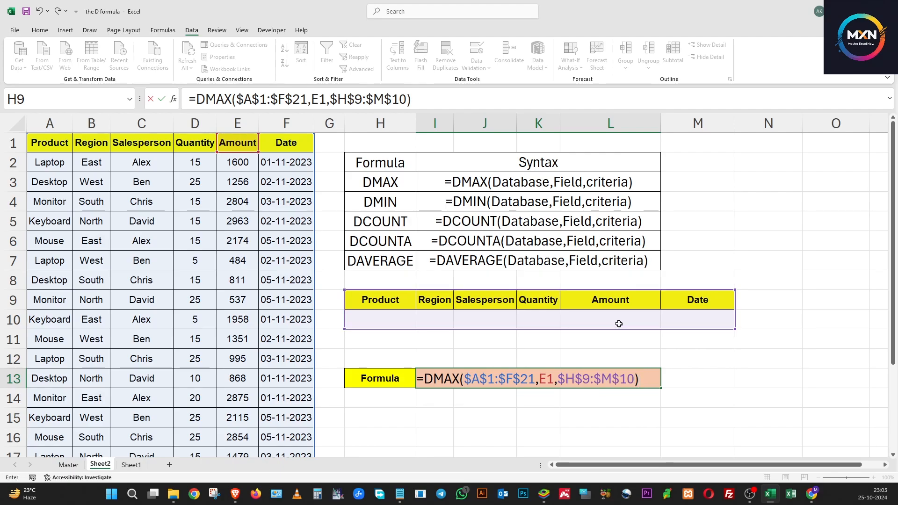
key(Return)
Step: Compare the DMAX result in I13 with the Amount column and the Keyboard record in row 5
click(509, 378)
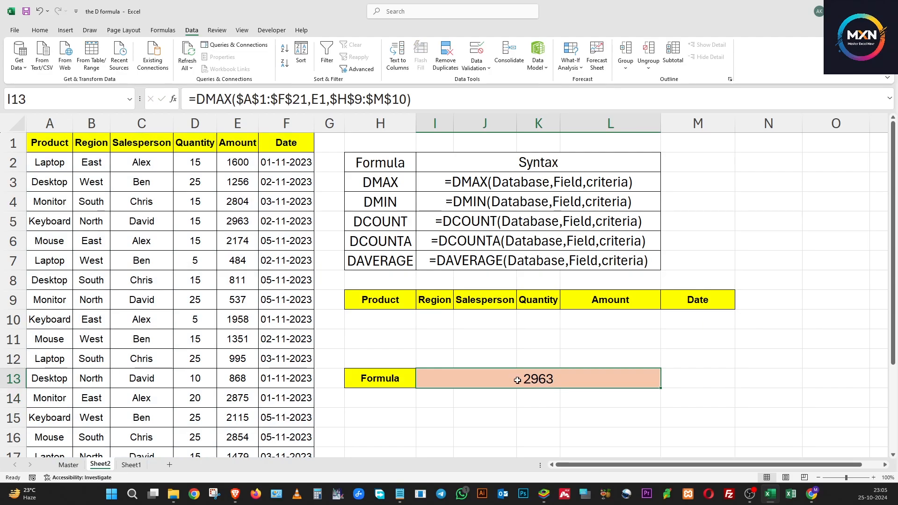
click(237, 123)
click(237, 170)
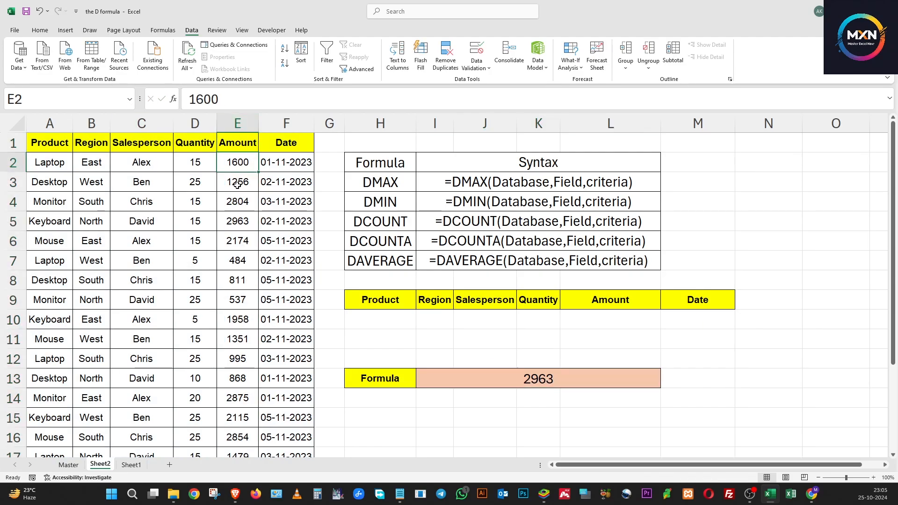
click(235, 219)
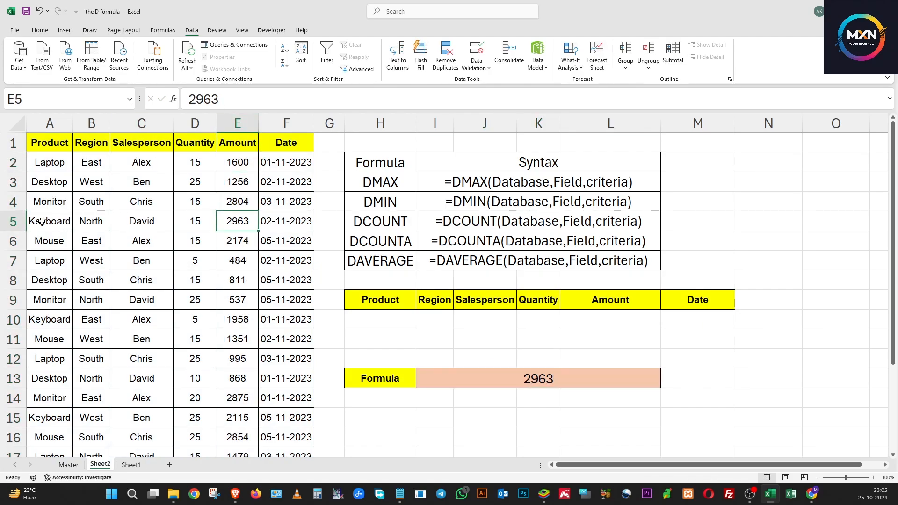
drag(61, 222, 290, 223)
click(519, 376)
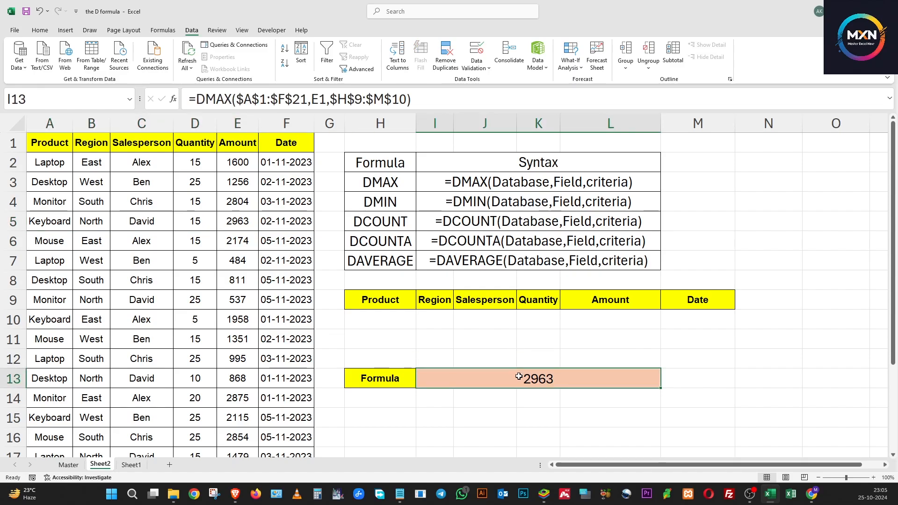
Step: Set the Product criterion in H10 to Desktop
click(389, 318)
click(419, 325)
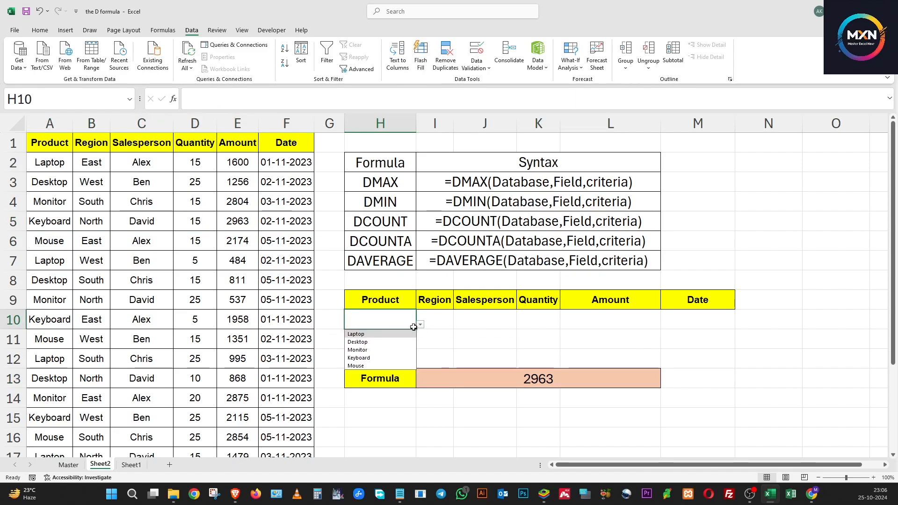
click(386, 342)
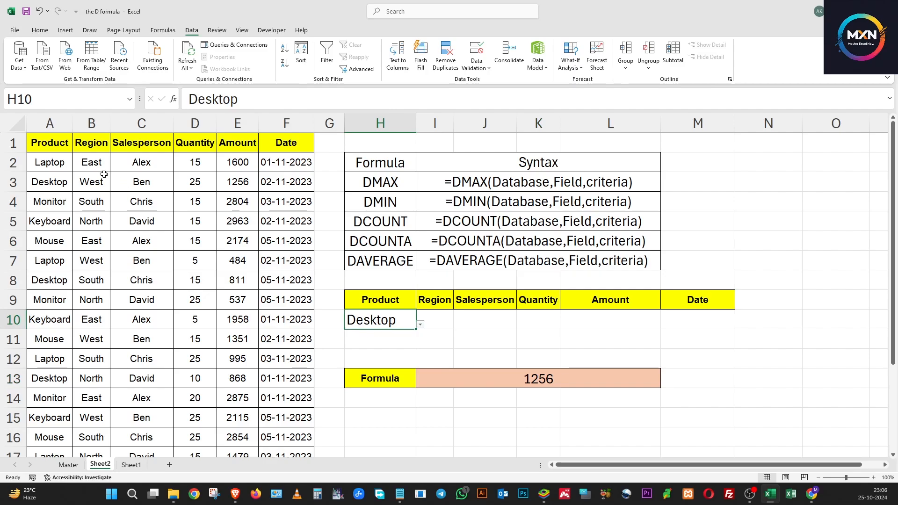
Step: Check the amounts of the Desktop records in rows 3, 8 and 13 against the DMAX result
click(89, 198)
click(61, 183)
drag(48, 182, 235, 184)
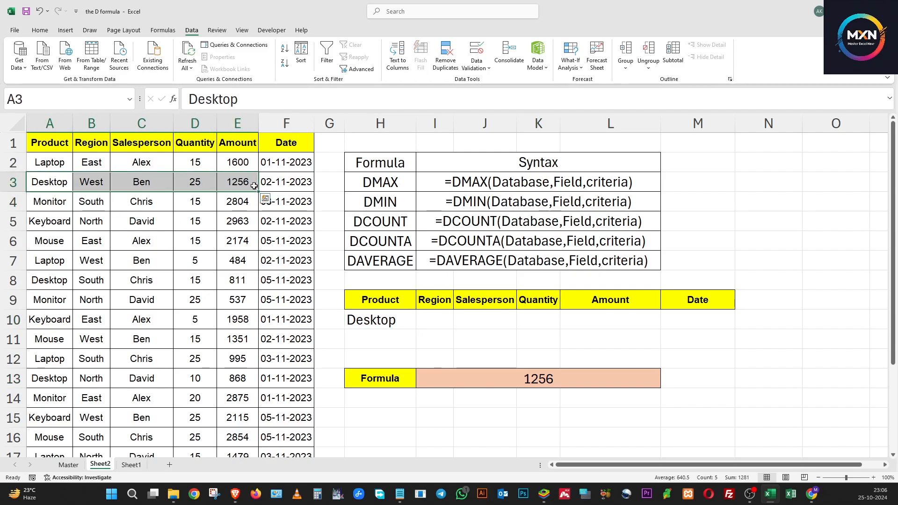
click(59, 283)
click(238, 281)
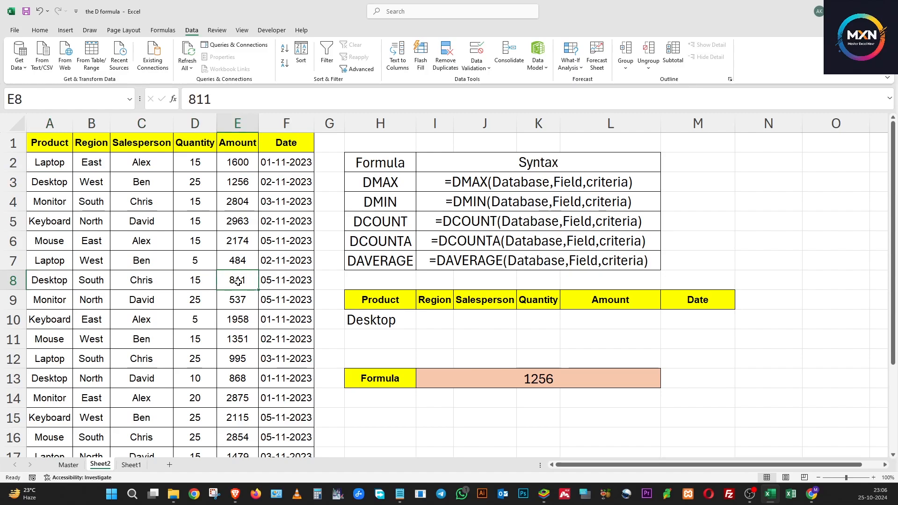
click(40, 377)
click(225, 382)
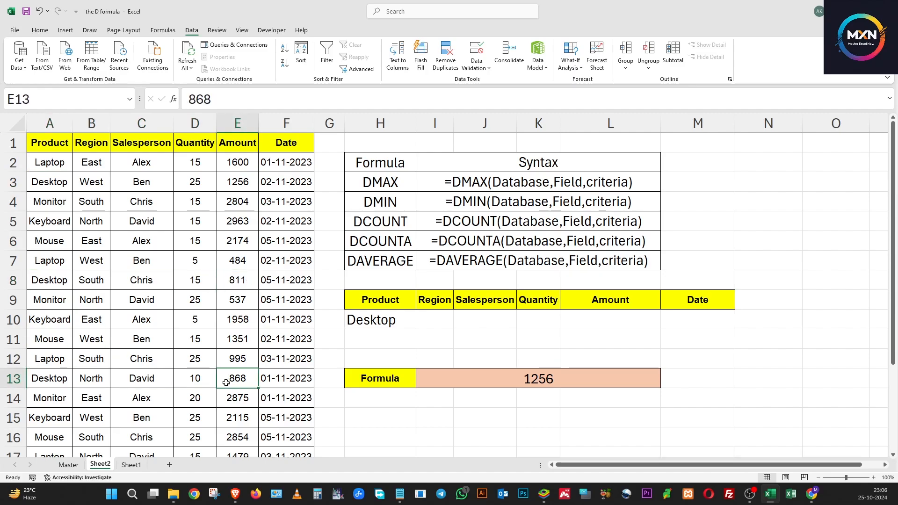
scroll(226, 382, down, 2)
scroll(226, 383, up, 2)
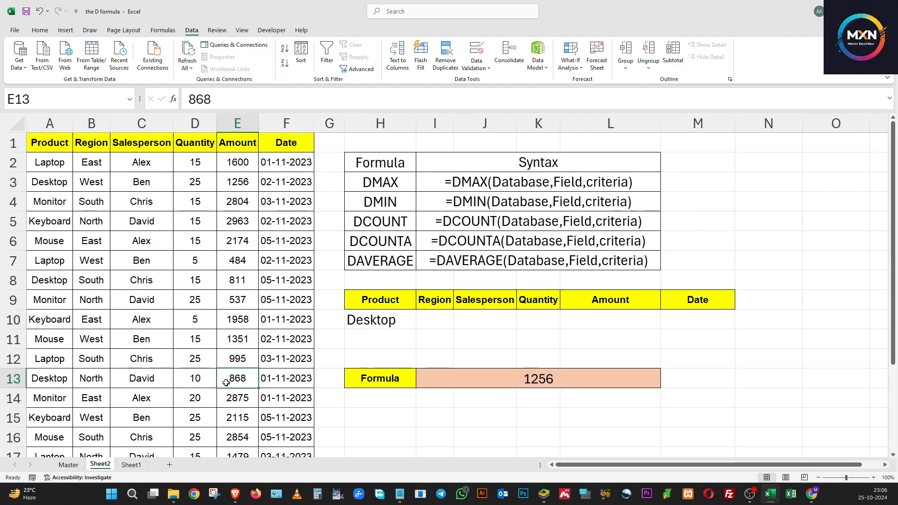
Step: Set the Region criterion in I10 to South and check the DMAX result in I13
click(414, 318)
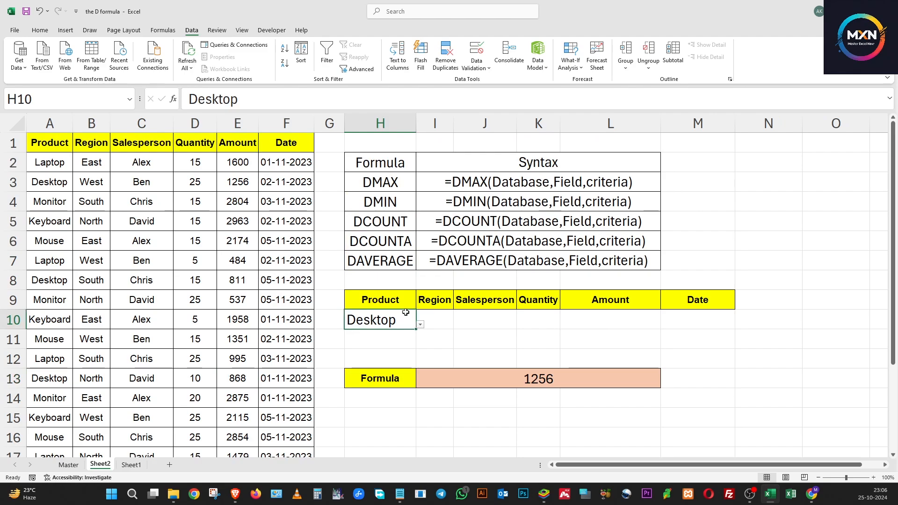
click(435, 316)
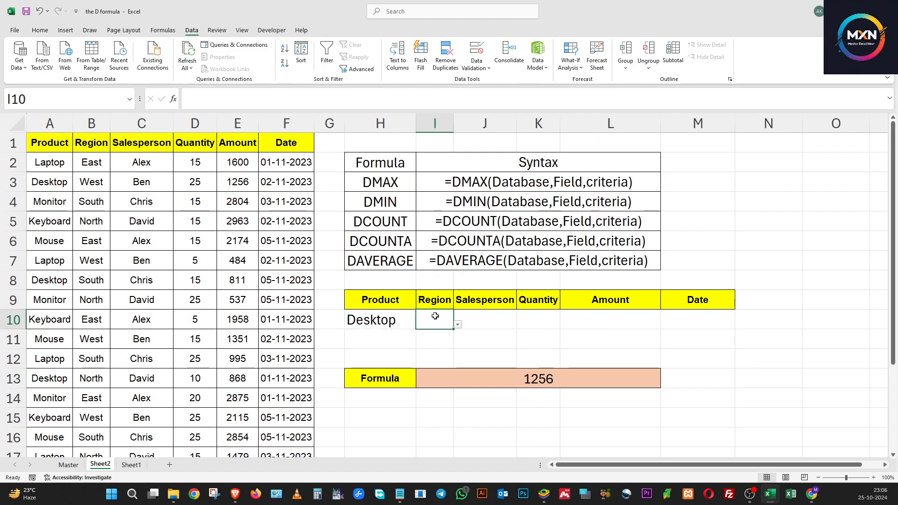
click(457, 325)
click(440, 347)
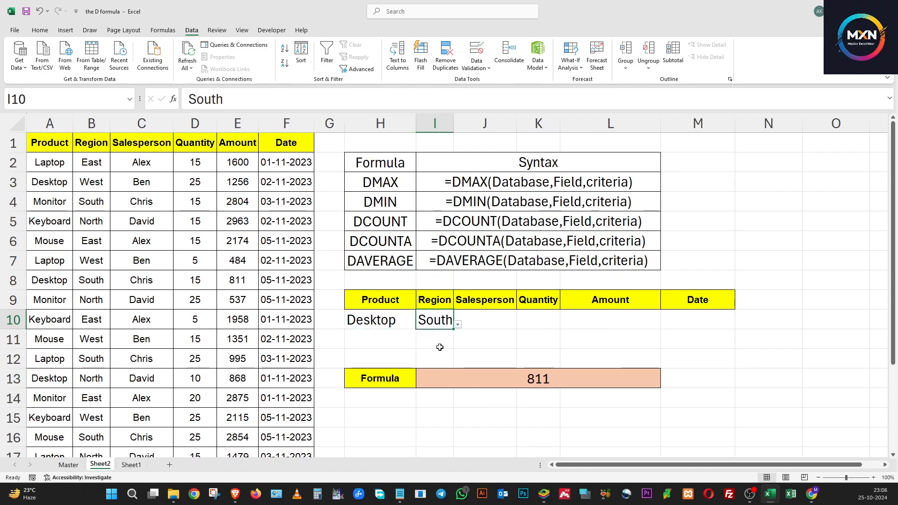
click(373, 321)
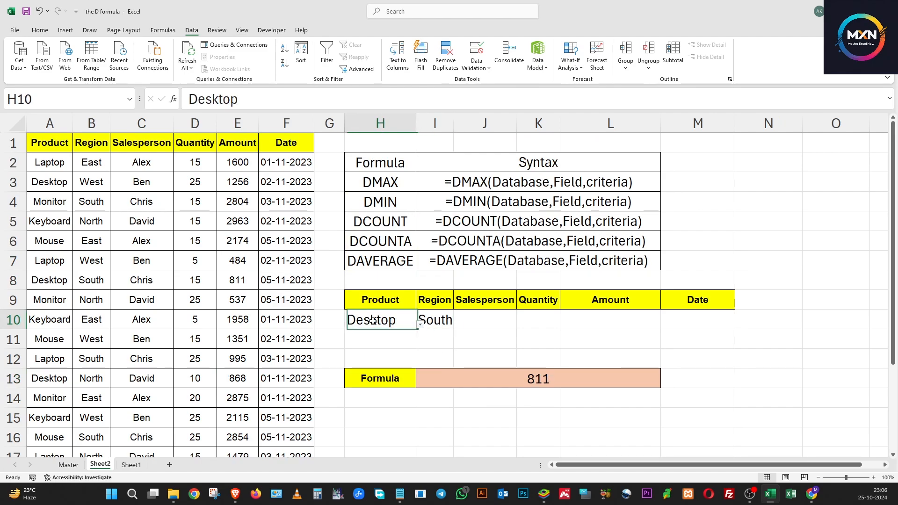
click(532, 379)
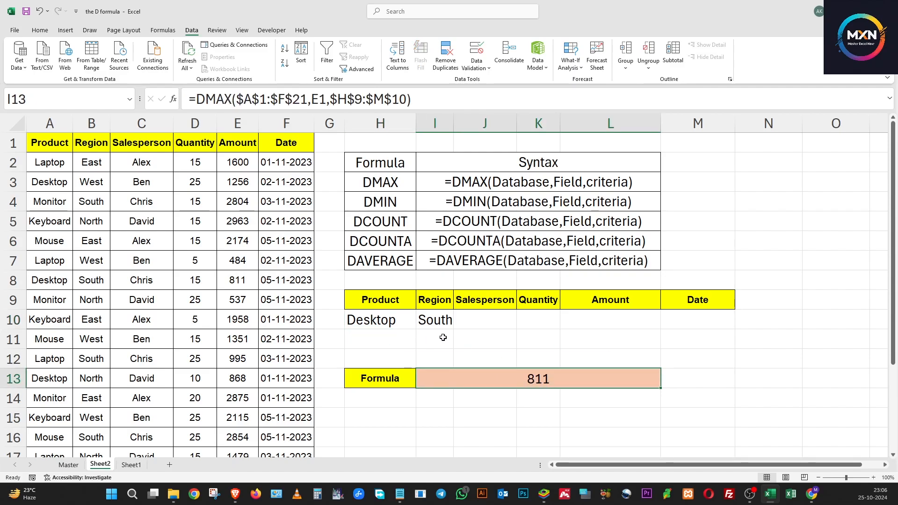
Step: Set the Salesperson criterion in J10 to the third name offered in its drop-down list
click(433, 324)
click(484, 322)
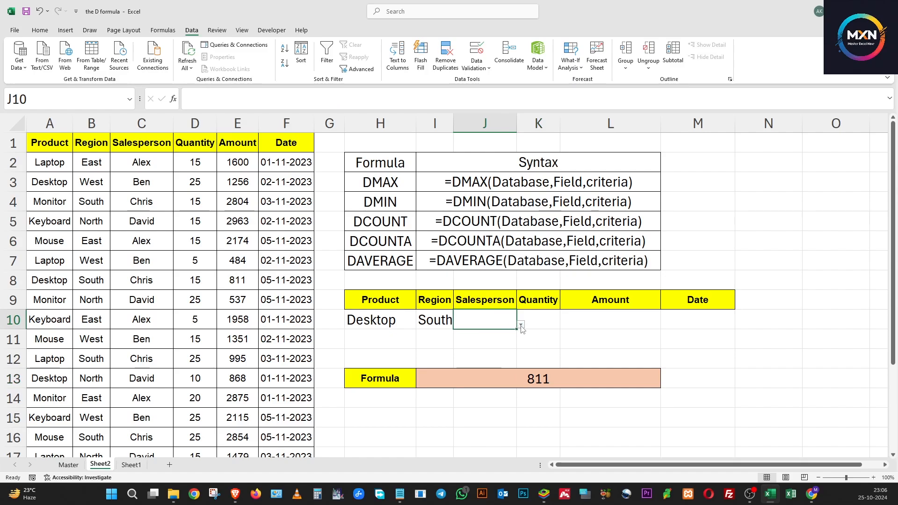
click(521, 324)
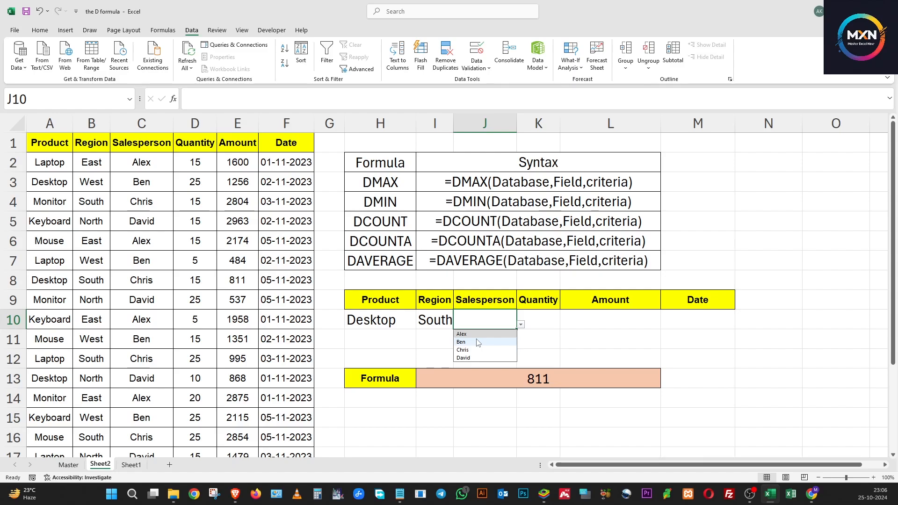
click(477, 349)
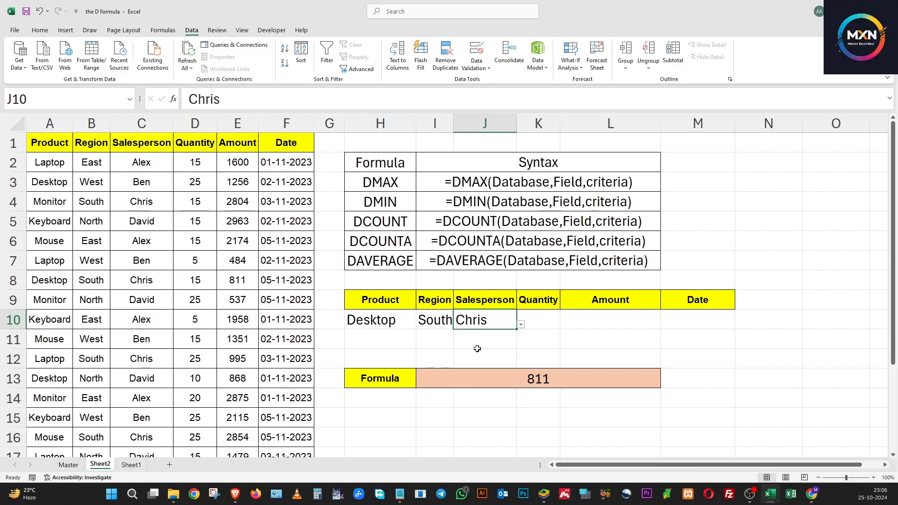
click(91, 202)
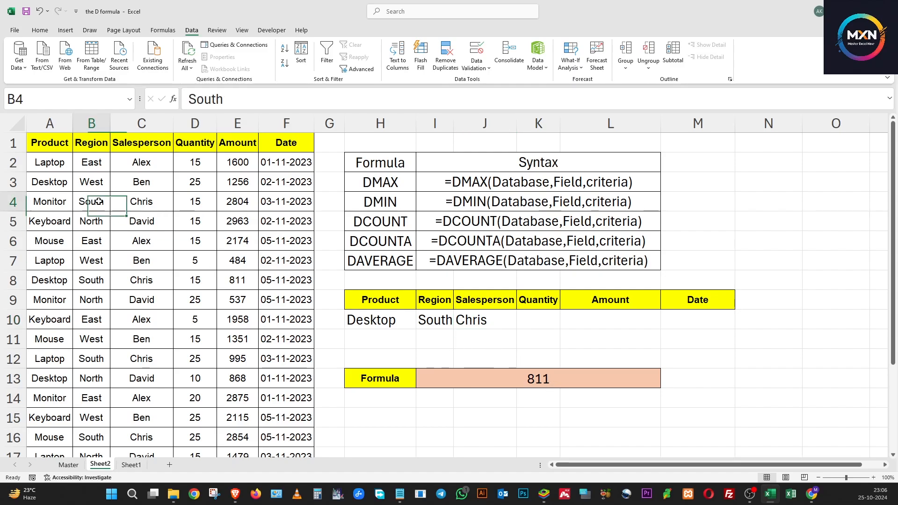
Step: Set the Salesperson criterion in J10 to the fourth name offered and check the DMAX result against the region in row 5
click(489, 321)
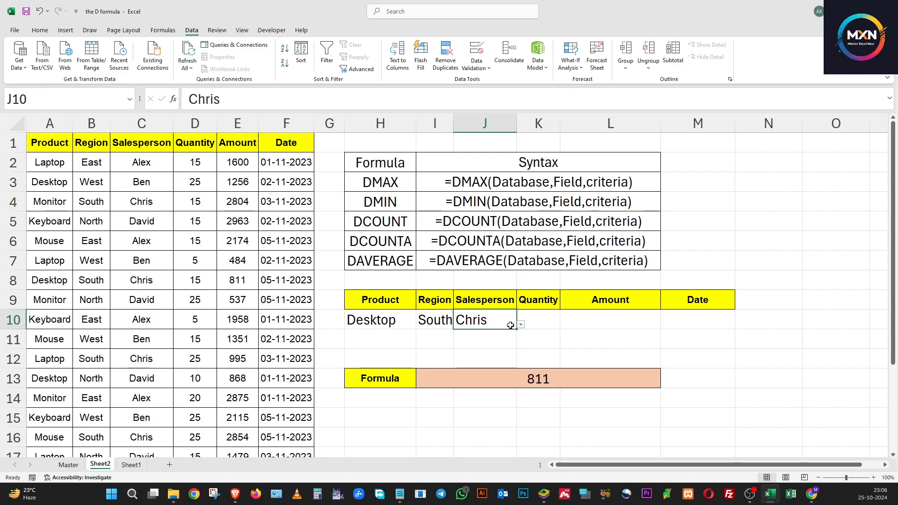
click(521, 325)
click(489, 357)
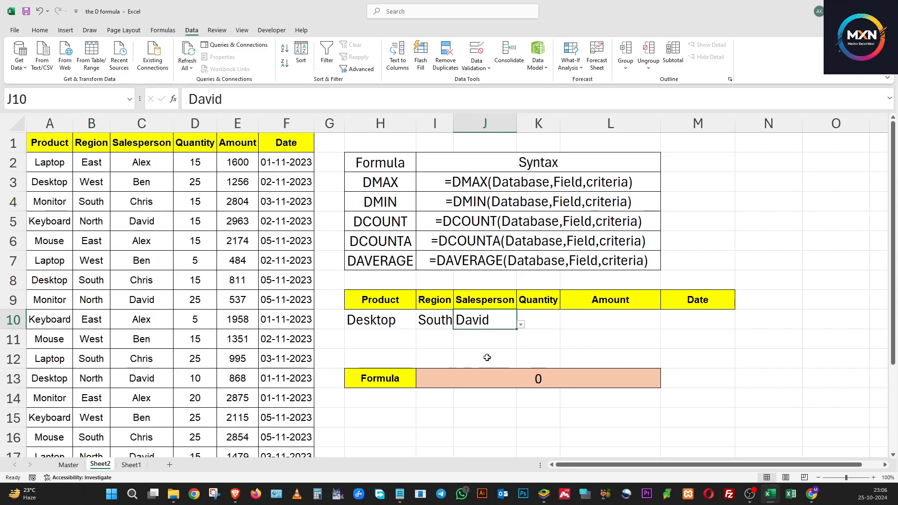
click(538, 379)
click(487, 321)
click(533, 379)
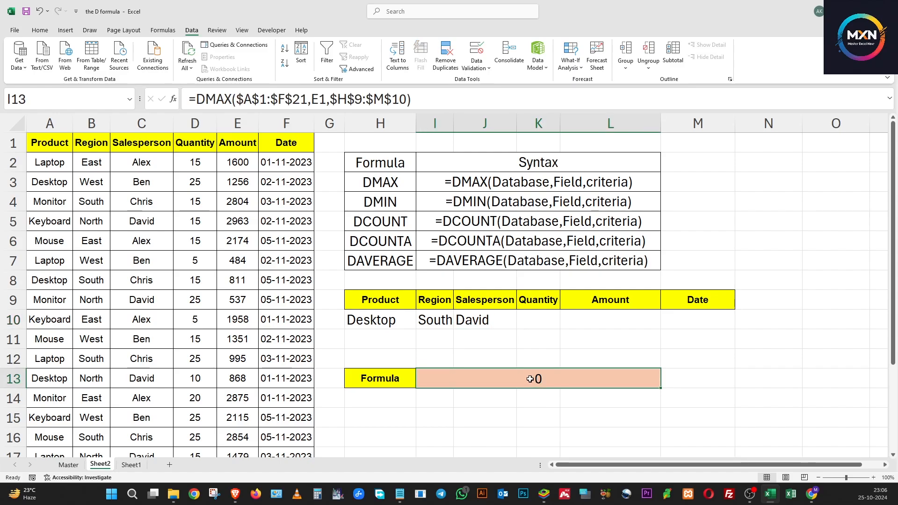
click(475, 319)
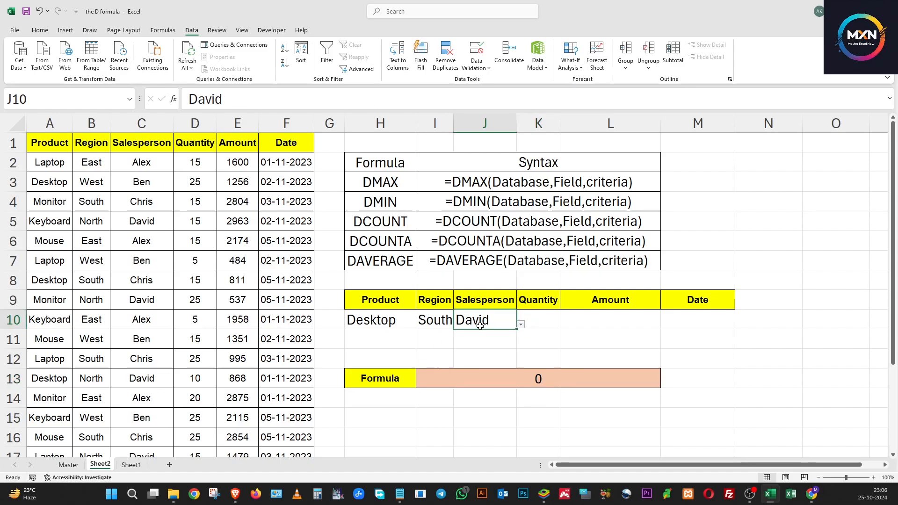
click(90, 222)
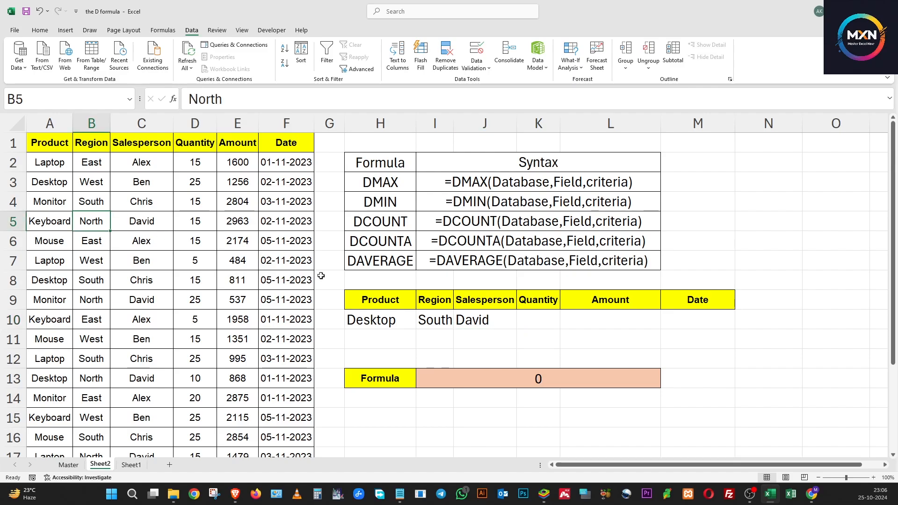
Step: Clear the Salesperson criterion in J10 and check the DMAX result in I13 for the remaining criteria
click(489, 320)
key(Delete)
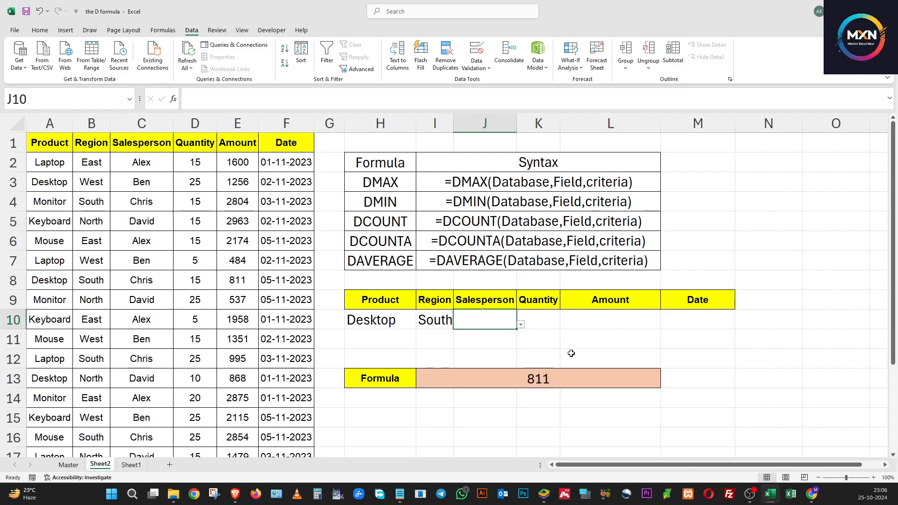
click(343, 327)
click(547, 340)
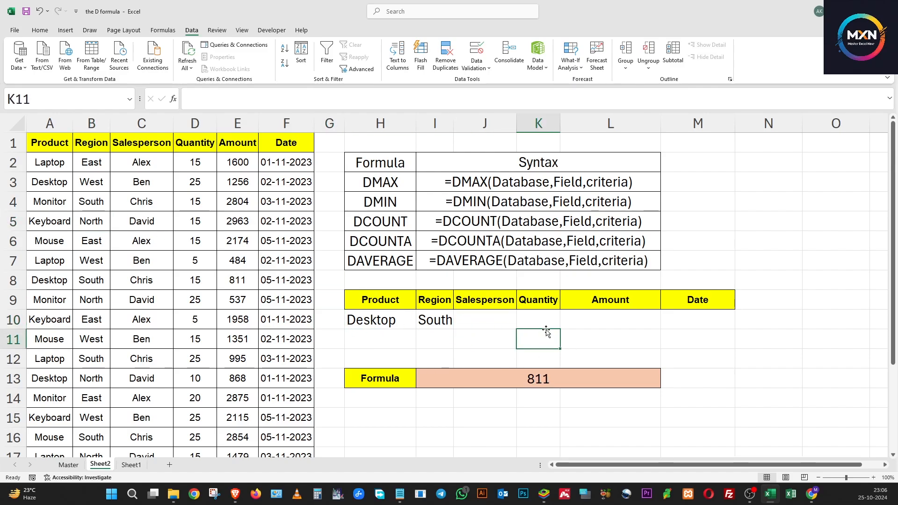
click(445, 323)
click(518, 377)
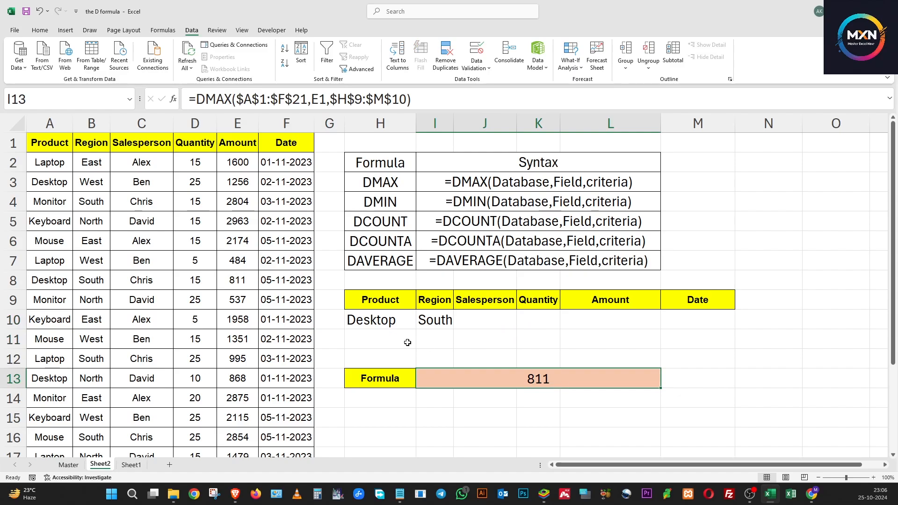
Step: Clear the remaining Product and Region criteria across H10:J10
drag(397, 320, 486, 322)
key(Delete)
click(375, 343)
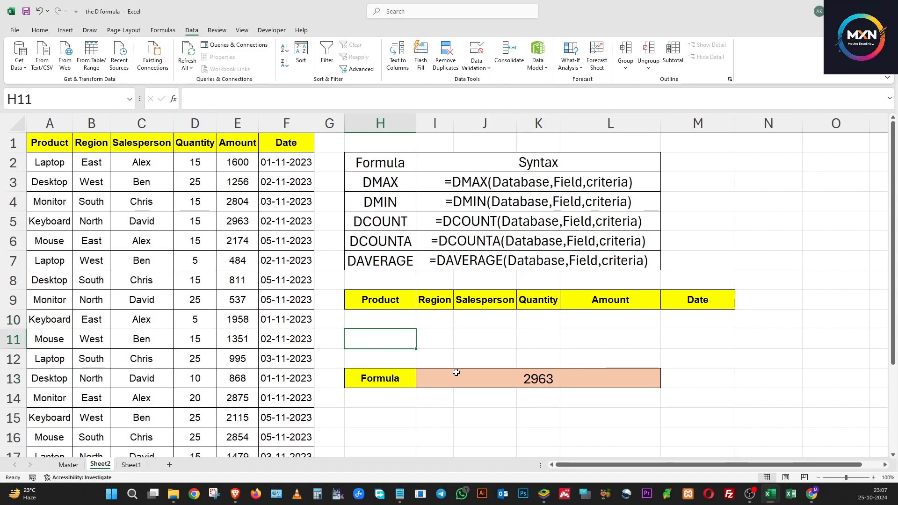
Step: Change the function in I13 to DMIN with the same arguments, giving =DMIN($A$1:$F$21,E1,$H$9:$M$10)
click(457, 377)
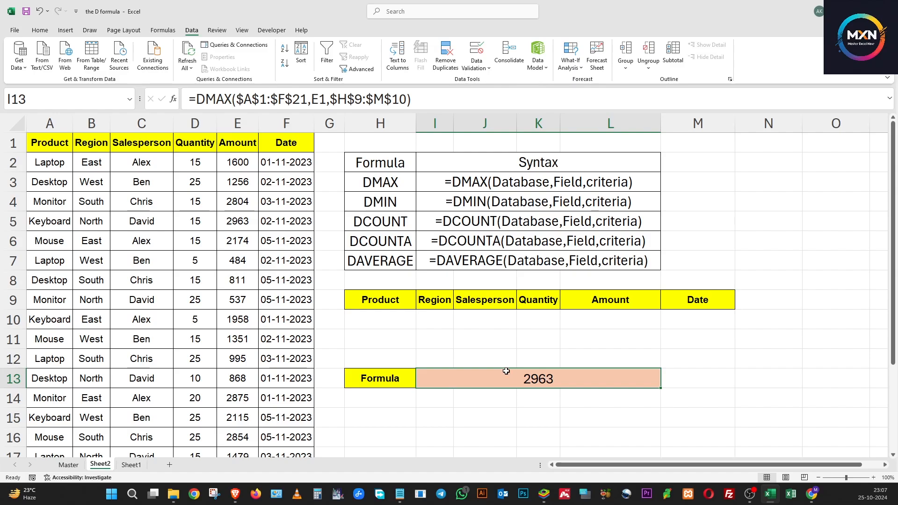
click(215, 98)
drag(216, 98, 231, 99)
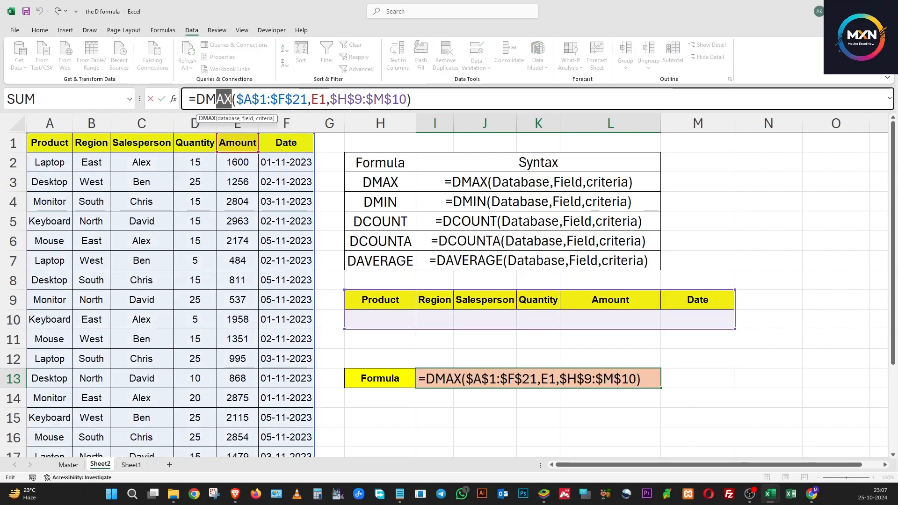
text(I)
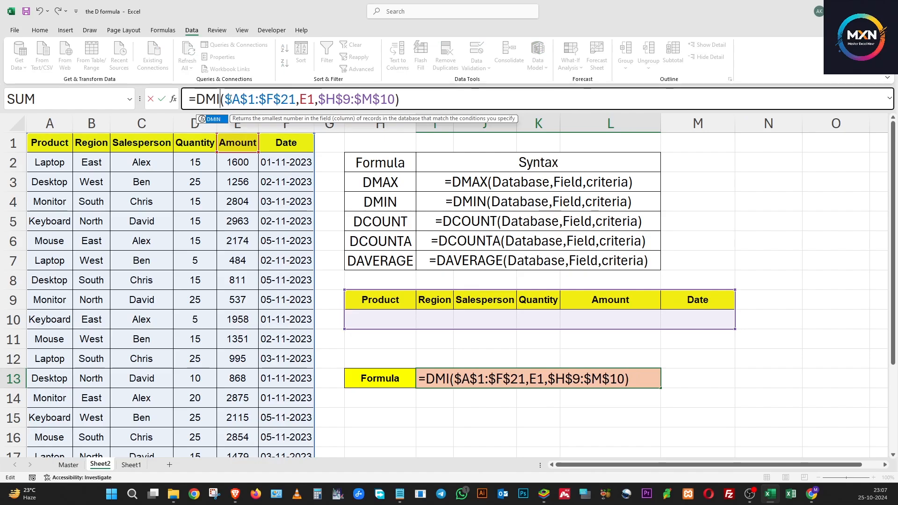
text(N)
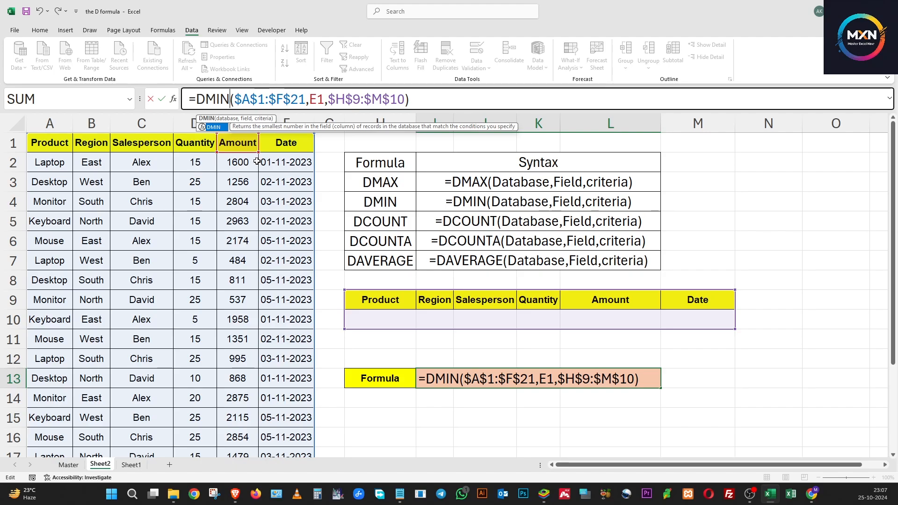
key(Return)
click(495, 379)
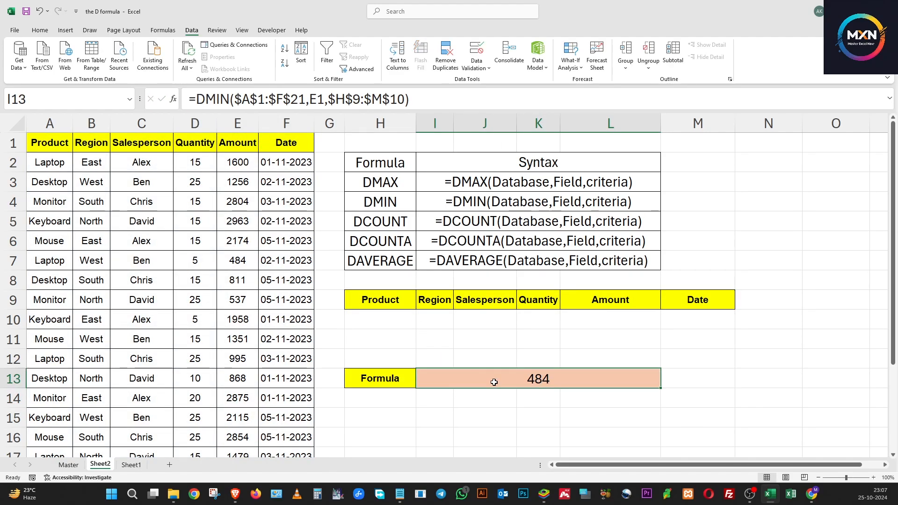
Step: Set the Salesperson criterion in J10 to the third name offered and check the DMIN result in I13
click(403, 322)
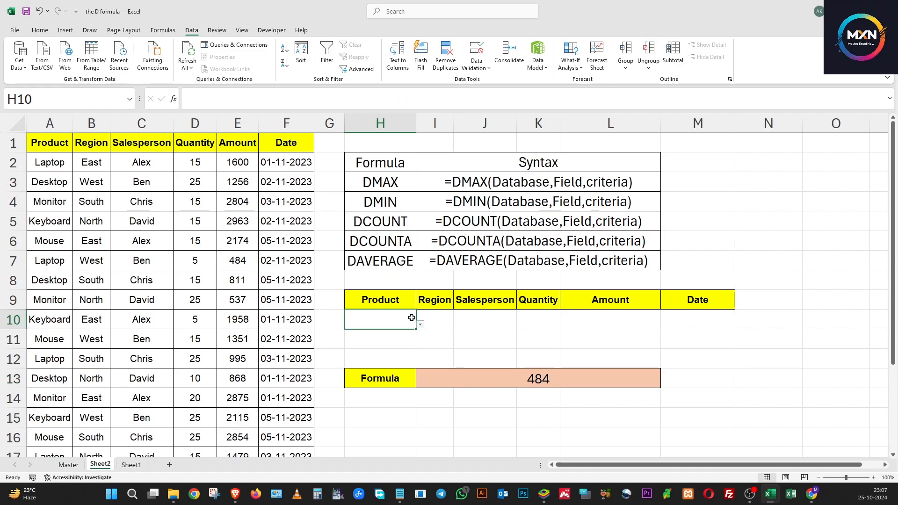
click(487, 319)
click(520, 325)
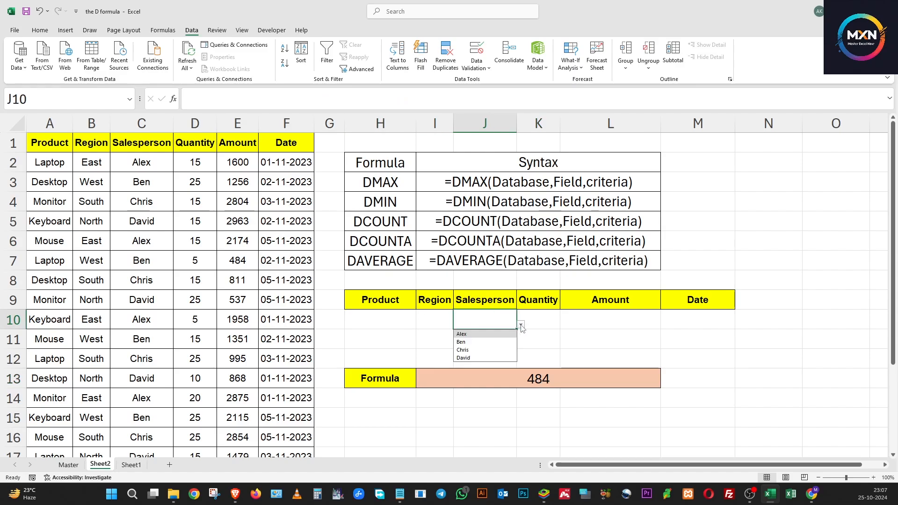
click(479, 351)
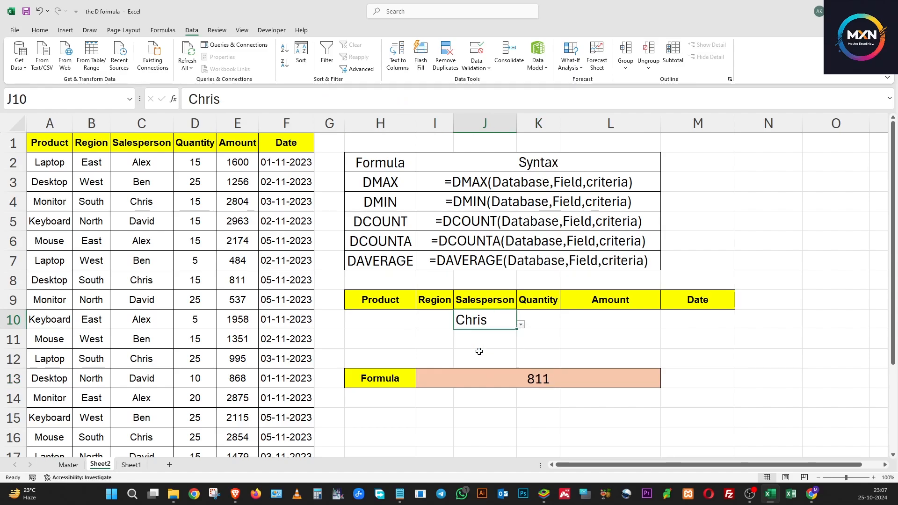
click(524, 381)
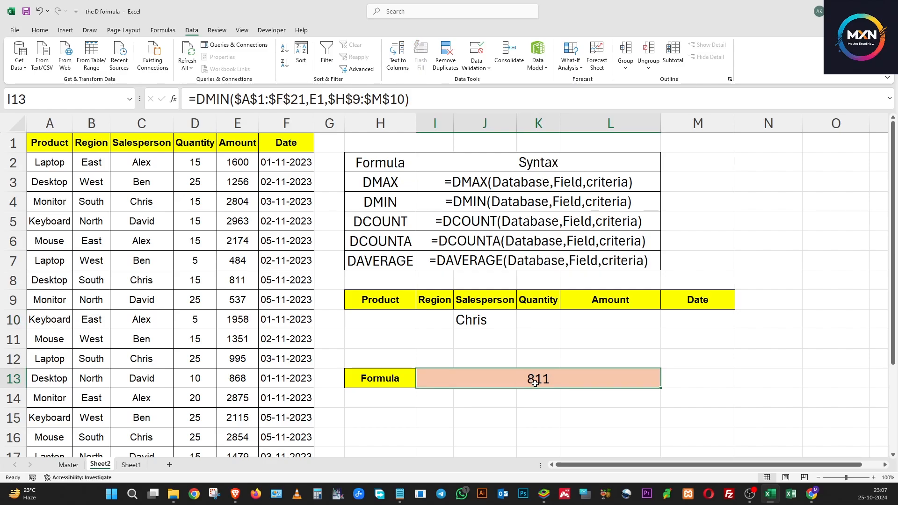
Step: Set the Salesperson criterion in J10 to the first and then the second name offered, checking the DMIN result in I13
click(487, 321)
click(521, 325)
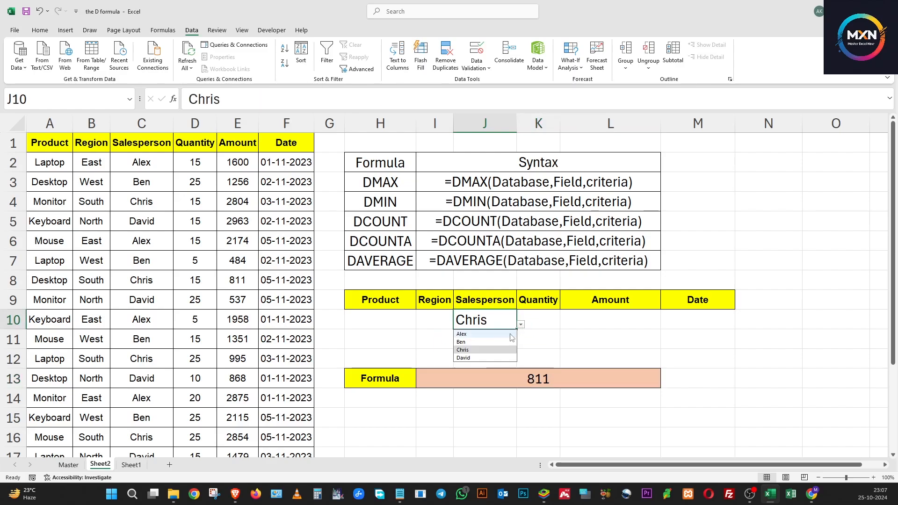
click(467, 334)
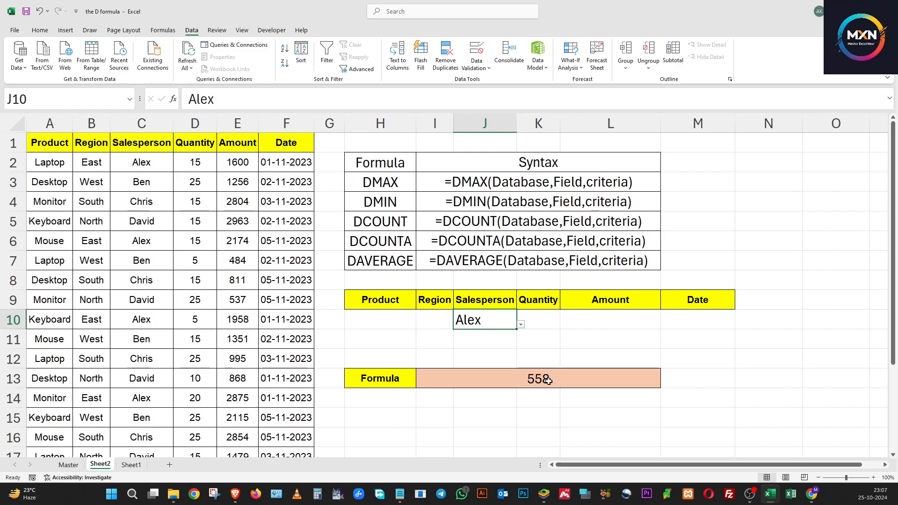
click(521, 324)
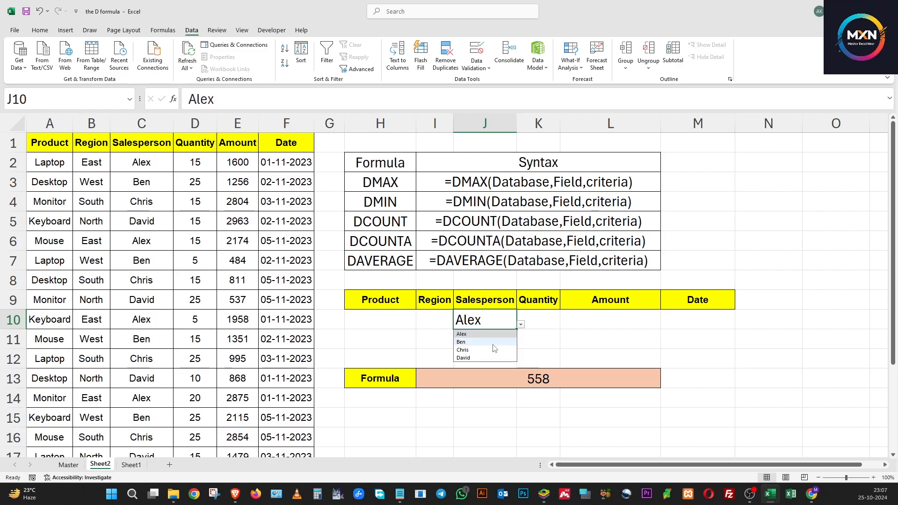
click(493, 342)
click(516, 377)
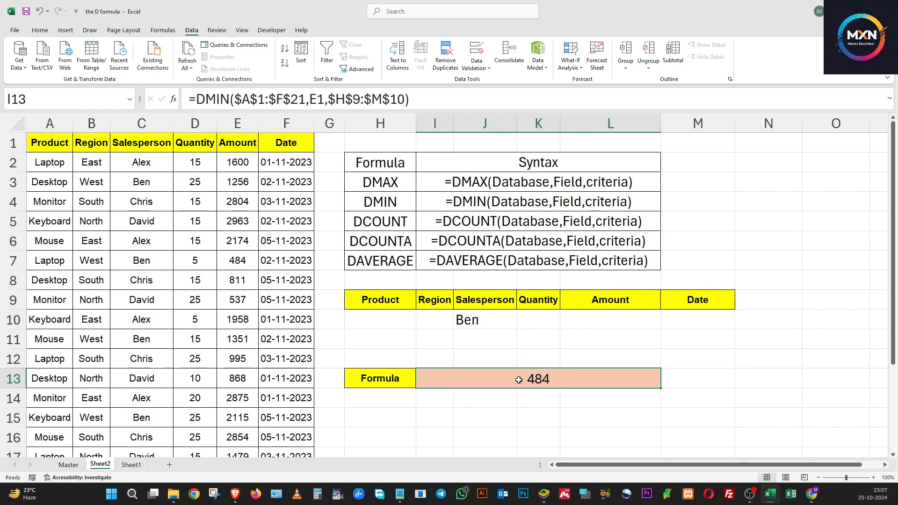
Step: Clear the Salesperson criterion in J10 and set the Product criterion in H10 to Mouse, checking the DMIN result
click(470, 320)
key(Delete)
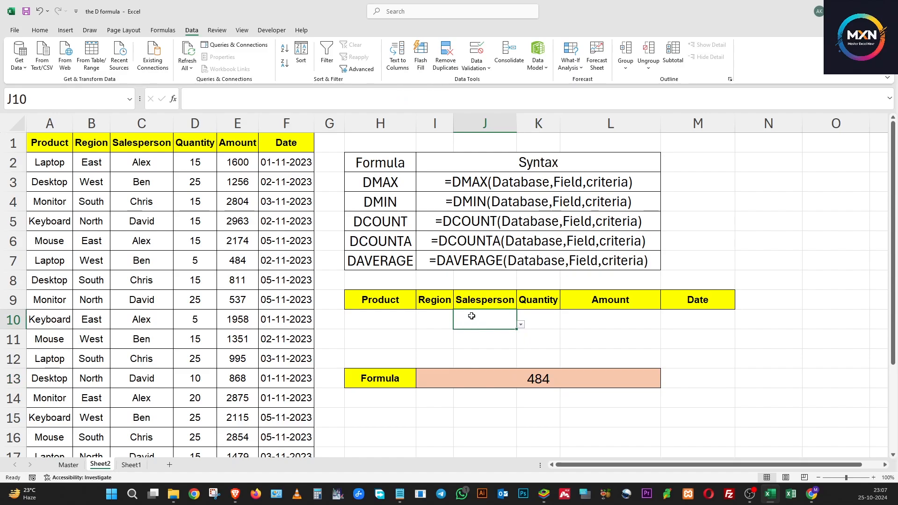
click(403, 321)
click(421, 324)
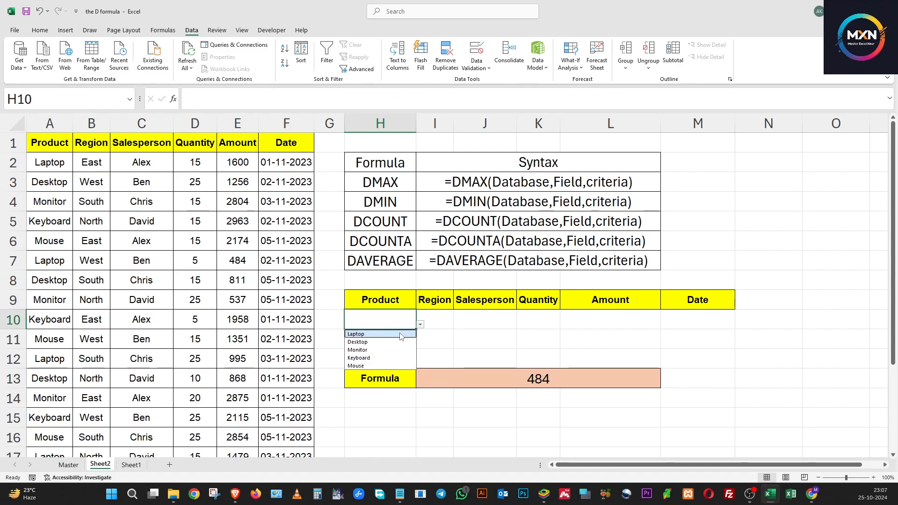
click(392, 365)
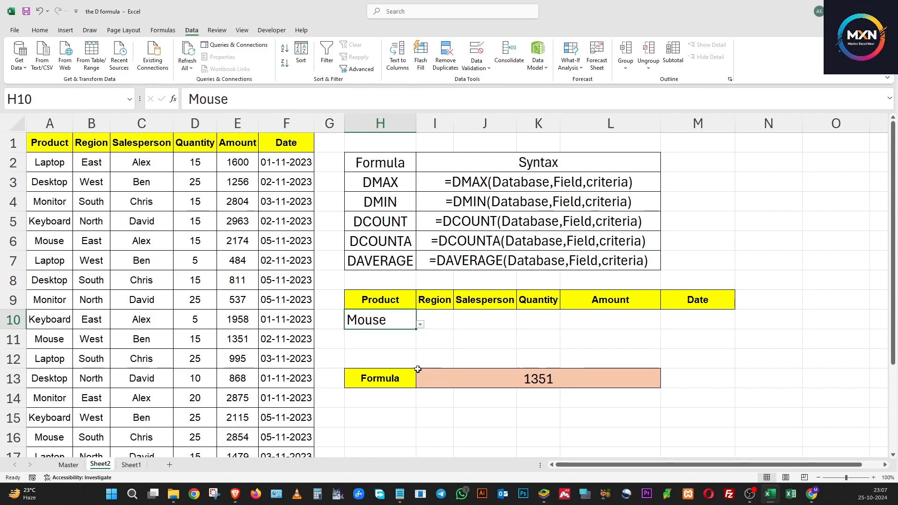
click(486, 374)
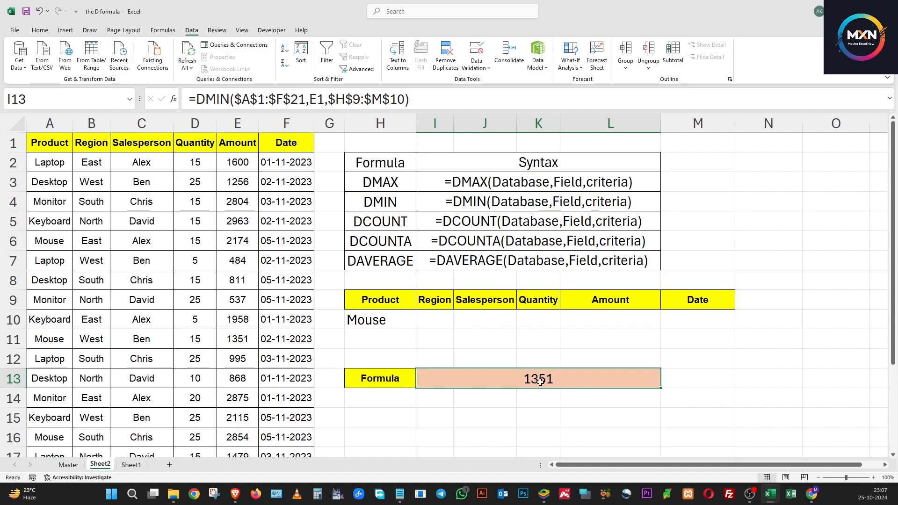
Step: Clear the Product criterion in H10 and set the Date criterion in M10 to 05-11-2023, checking the DMIN result
click(399, 327)
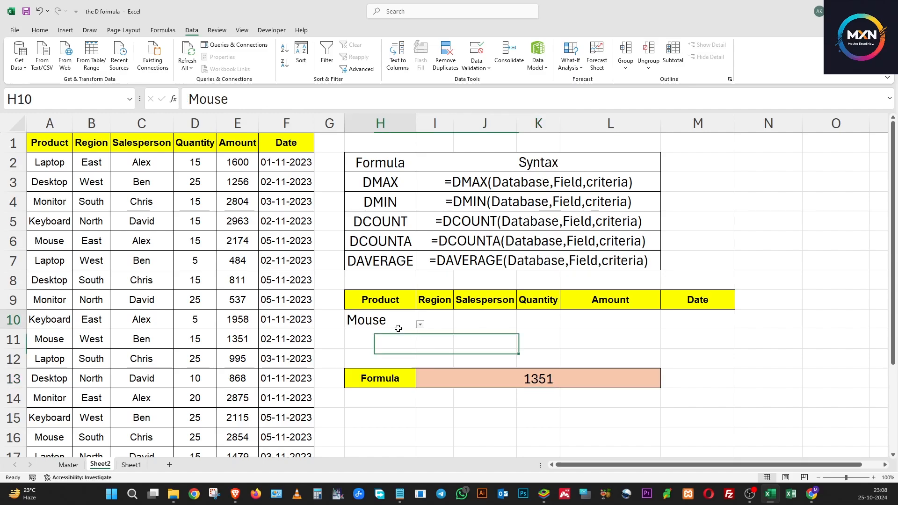
key(Delete)
click(707, 320)
click(739, 325)
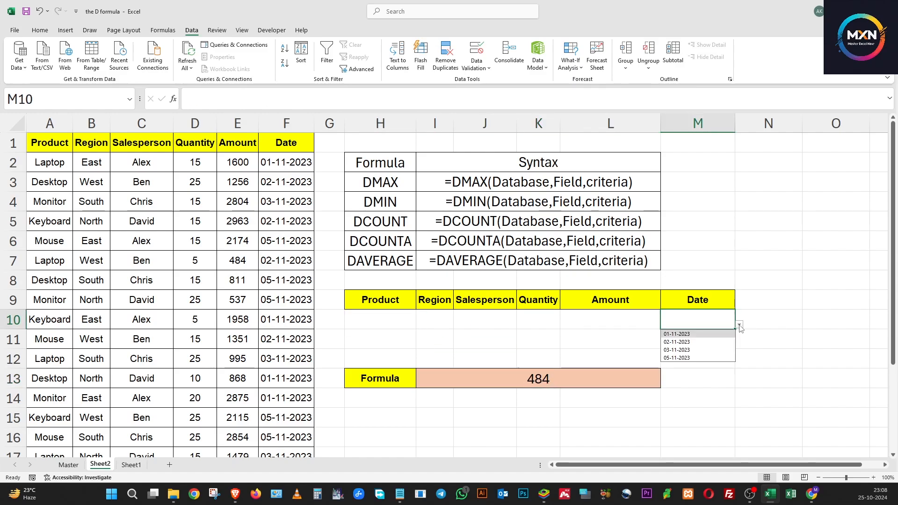
click(695, 359)
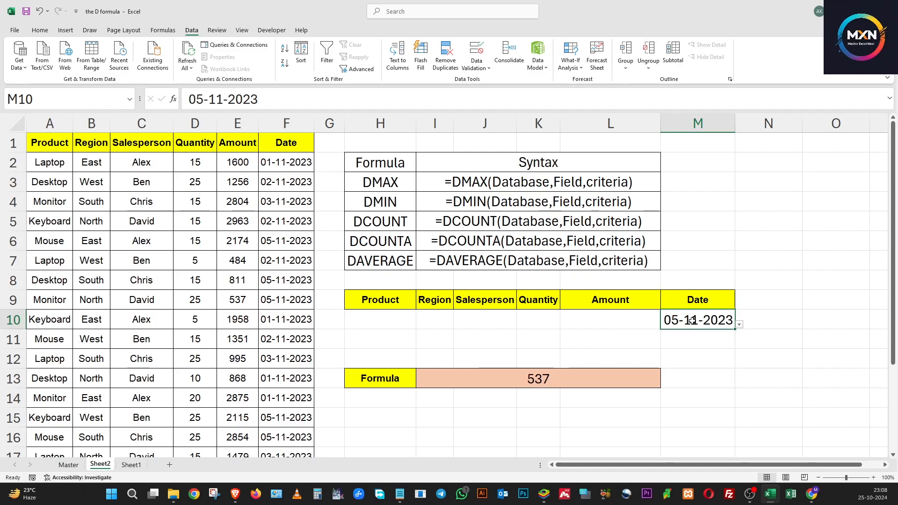
click(539, 386)
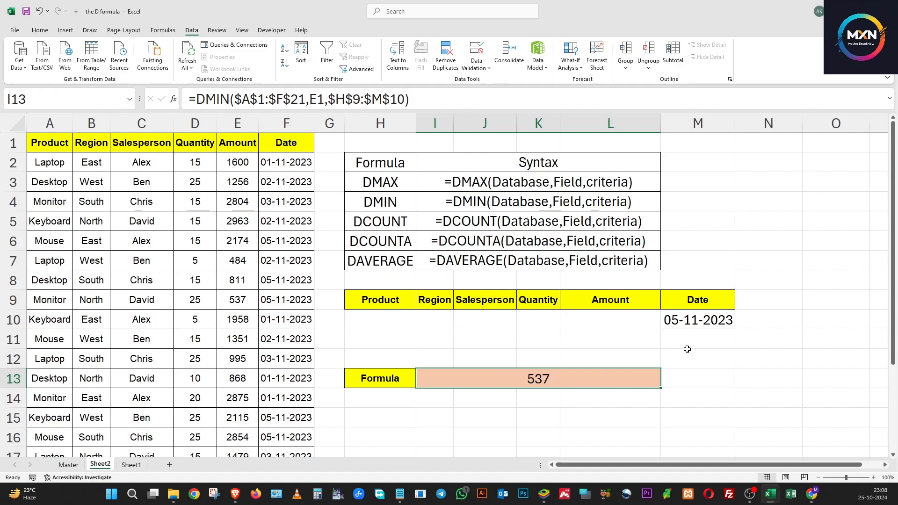
Step: Set the Date criterion in M10 to 01-11-2023
click(702, 324)
click(738, 325)
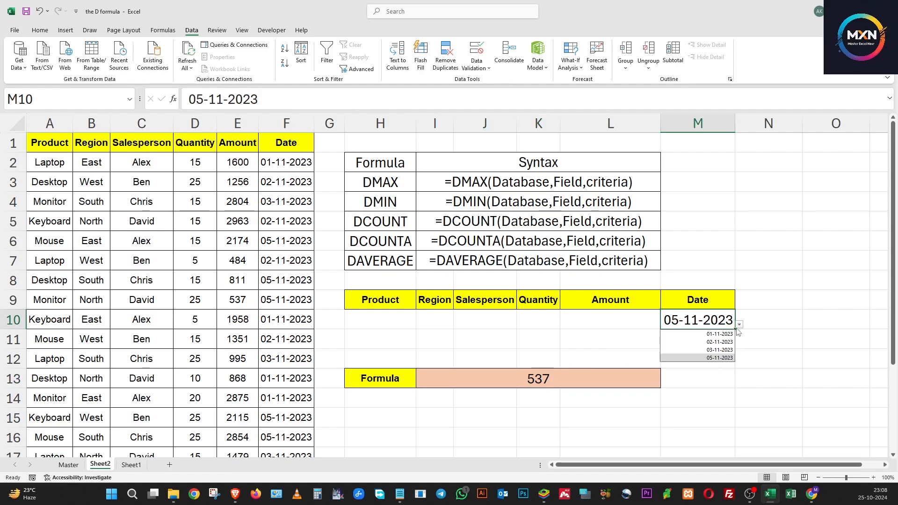
click(712, 335)
Step: Delete the DMIN formula from I13 and clear the Date criterion in M10
click(576, 375)
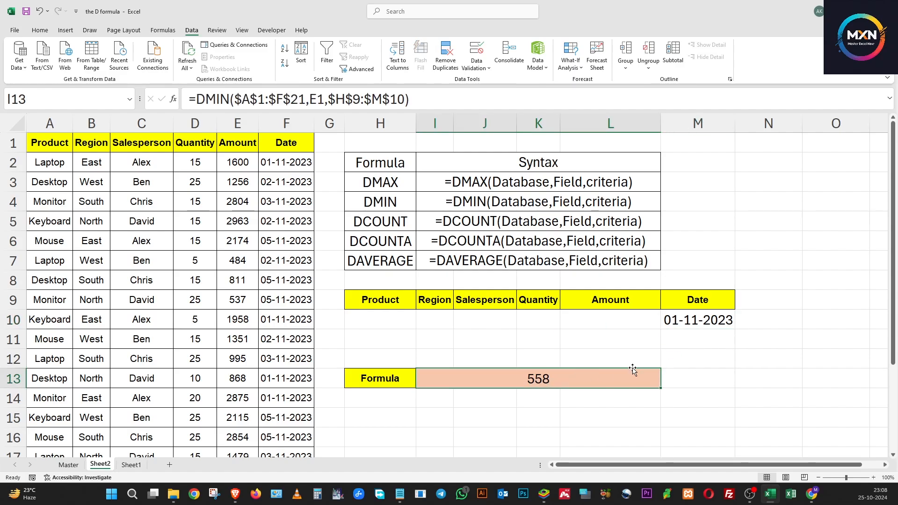
key(Delete)
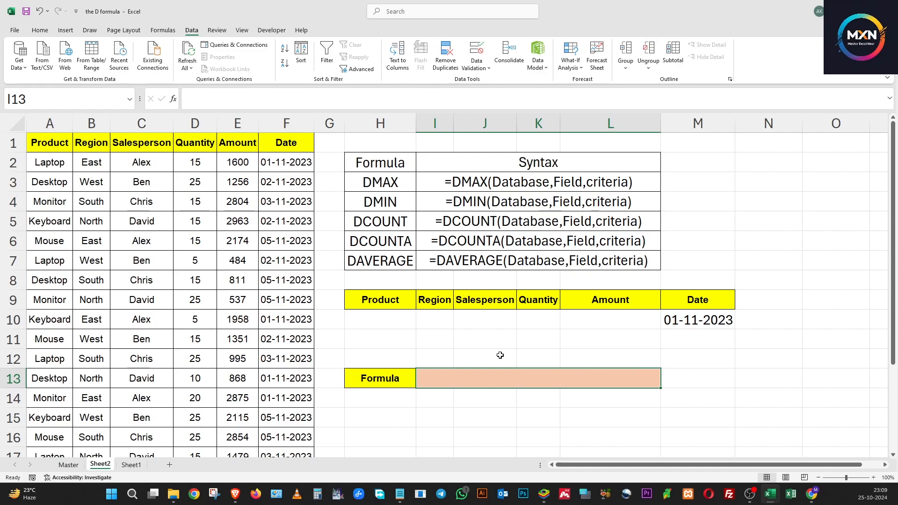
click(370, 216)
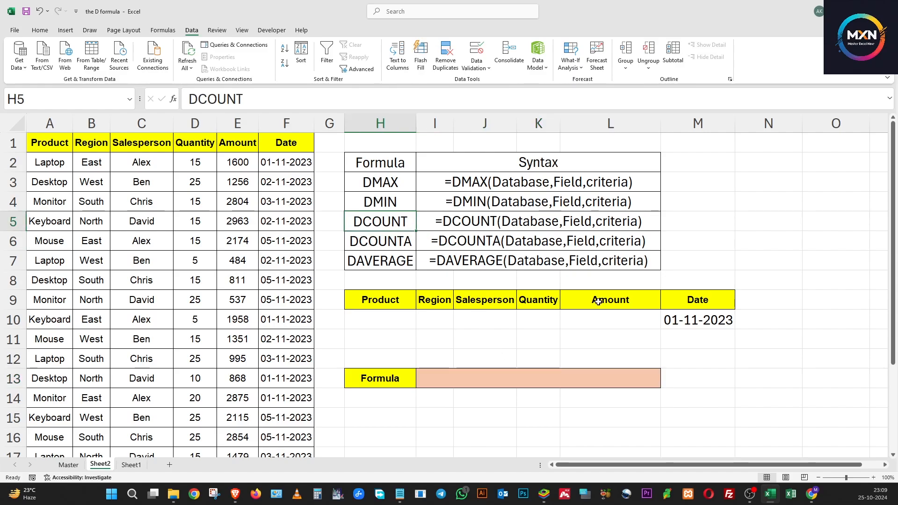
click(683, 319)
key(Delete)
click(459, 379)
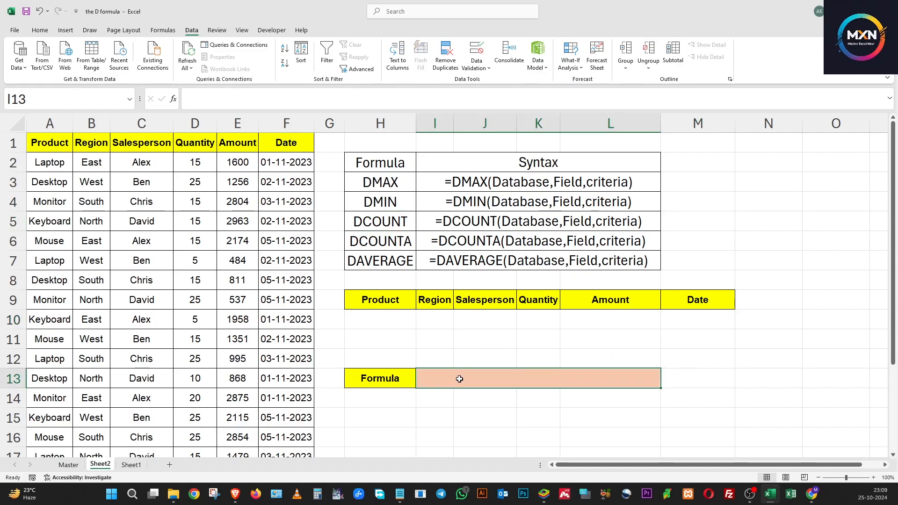
Step: Start a DCOUNT formula in I13 with the absolute range $A$1:$F$21 as the database argument
text(=)
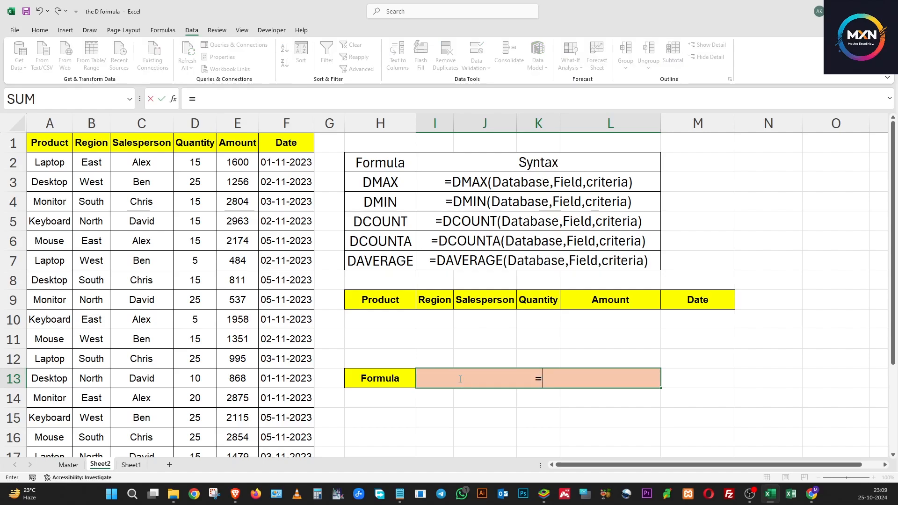
text(DCOU)
key(BackSpace)
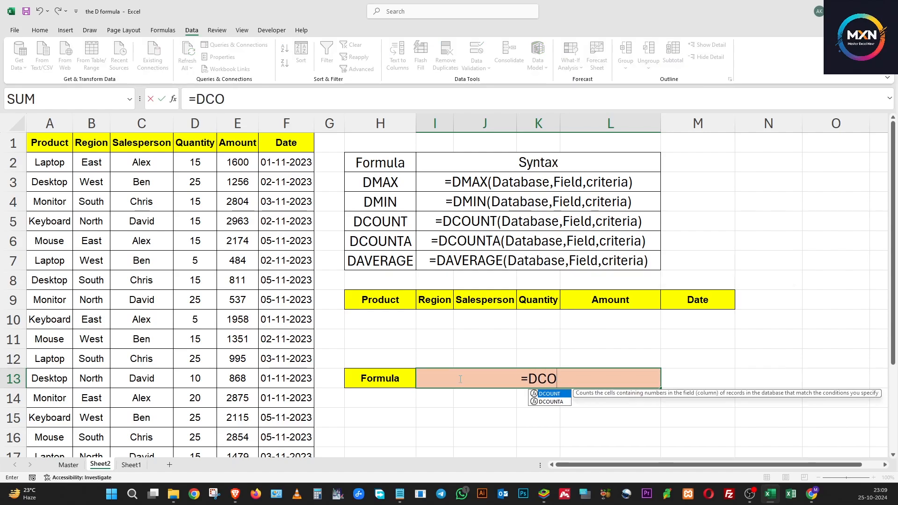
text(UNT)
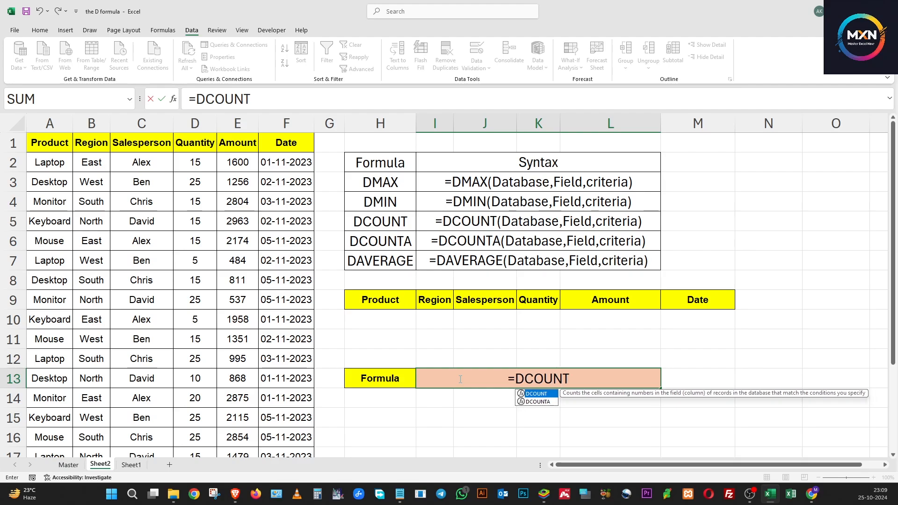
text(()
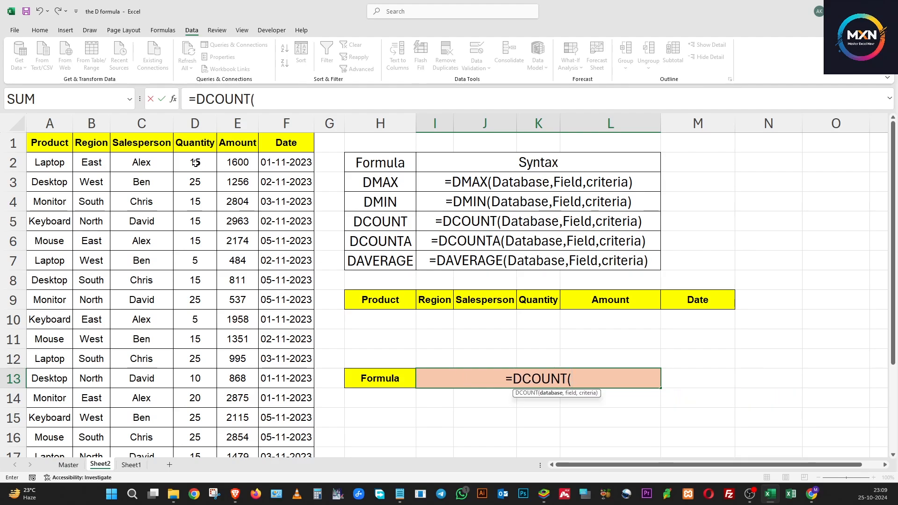
click(57, 134)
key(ctrl+shift+Right)
key(ctrl+shift+Down)
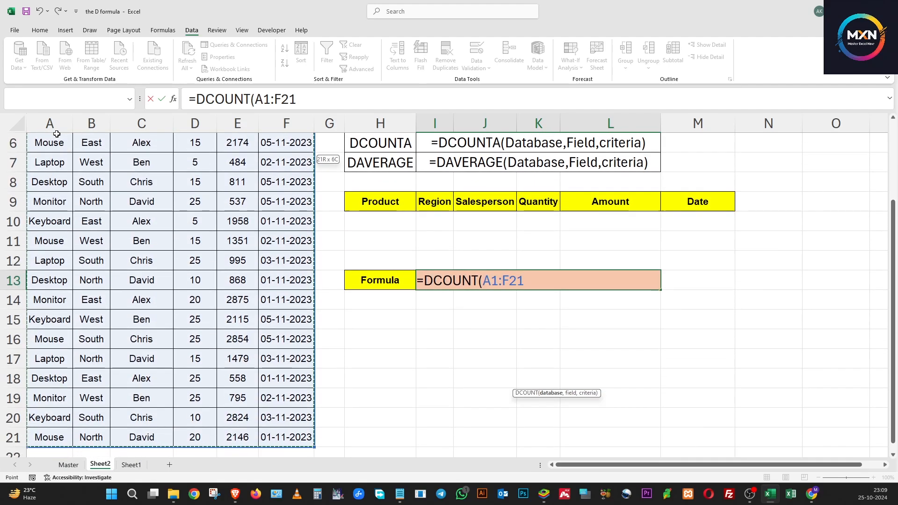
key(F4)
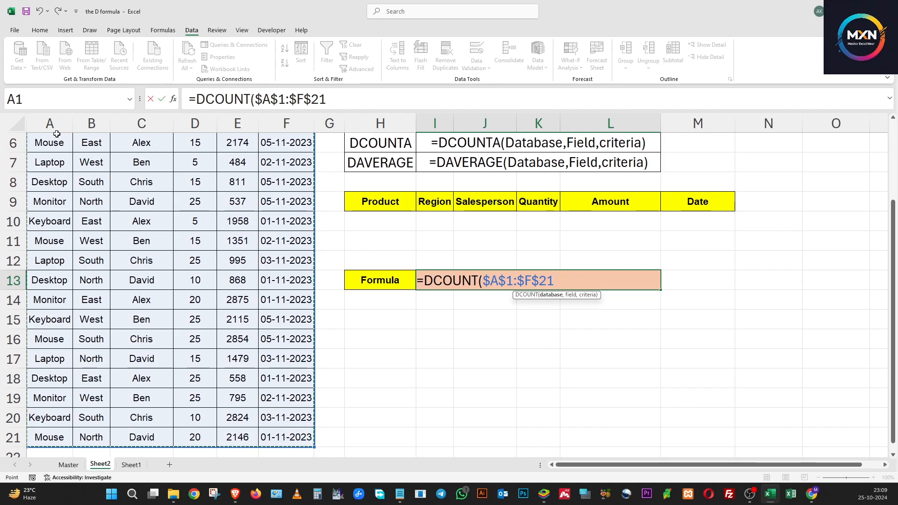
text(,)
Step: Complete the DCOUNT formula in I13 with the Quantity header D1 as field and $H$9:$M$10 as criteria
scroll(87, 146, up, 2)
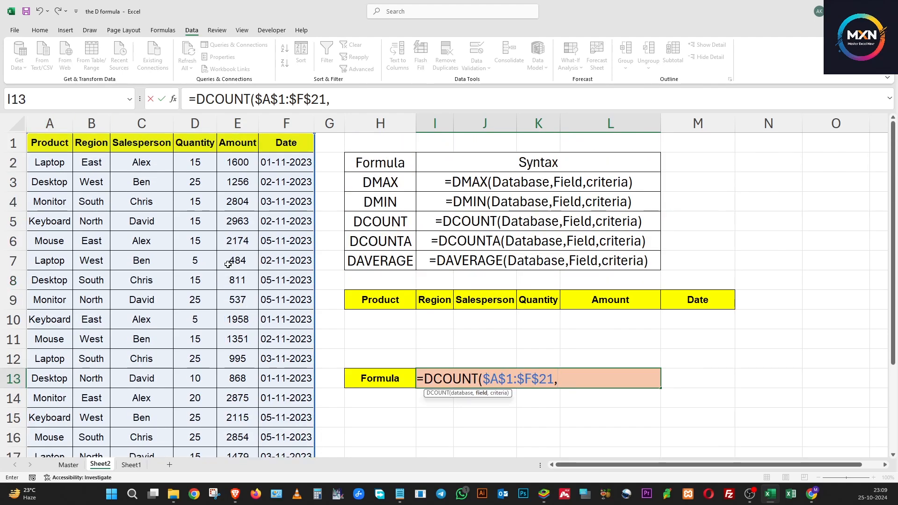
click(195, 143)
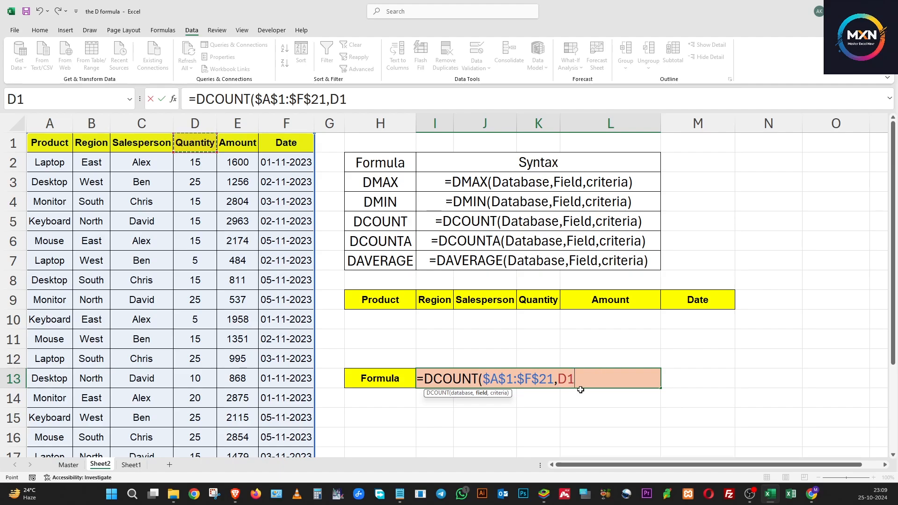
text(,)
drag(359, 300, 728, 321)
key(F4)
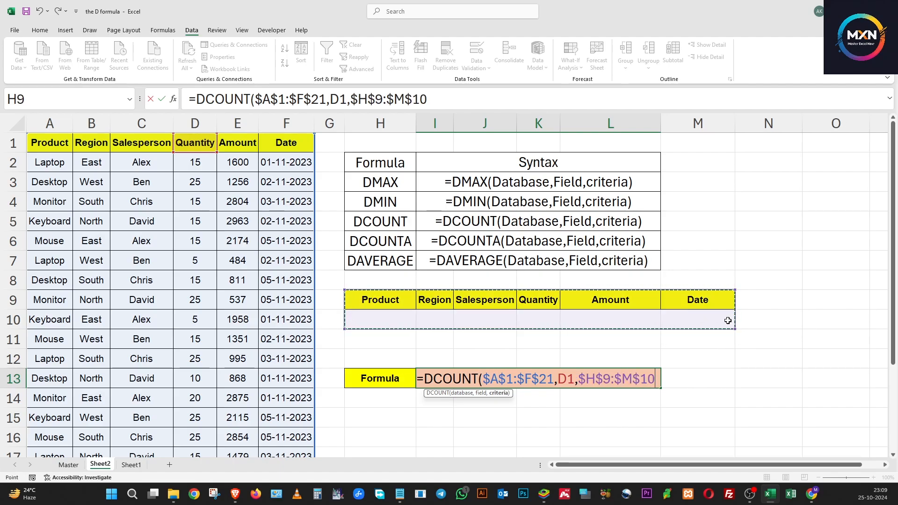
text())
key(Return)
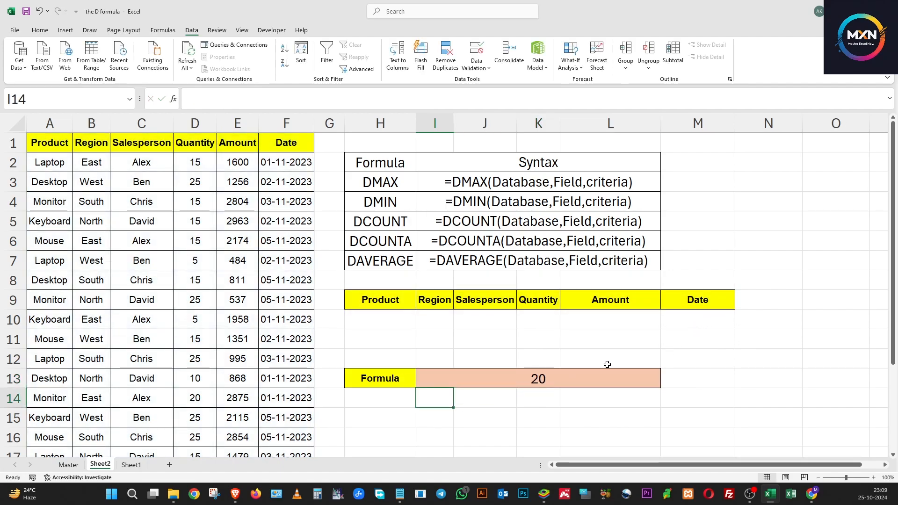
click(538, 373)
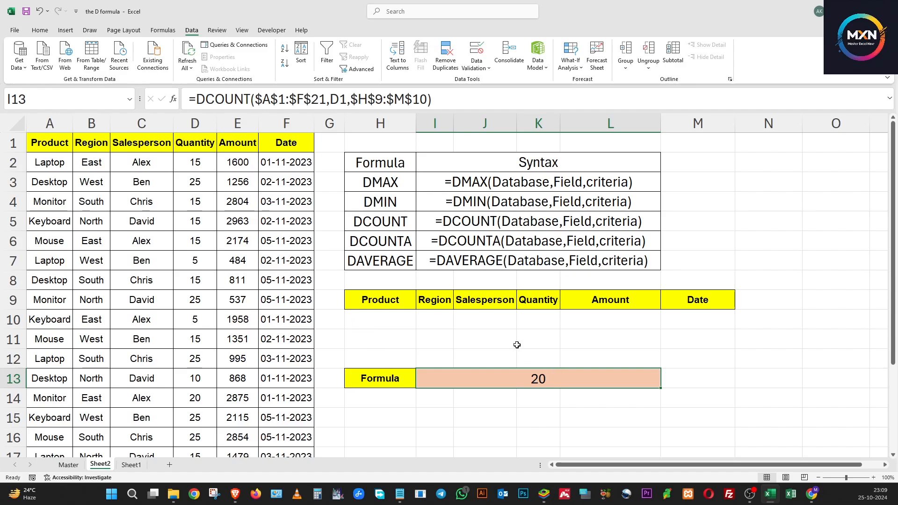
Step: Test the DCOUNT result by setting the Salesperson criterion in J10 to the first and second listed names in turn
click(473, 320)
click(521, 324)
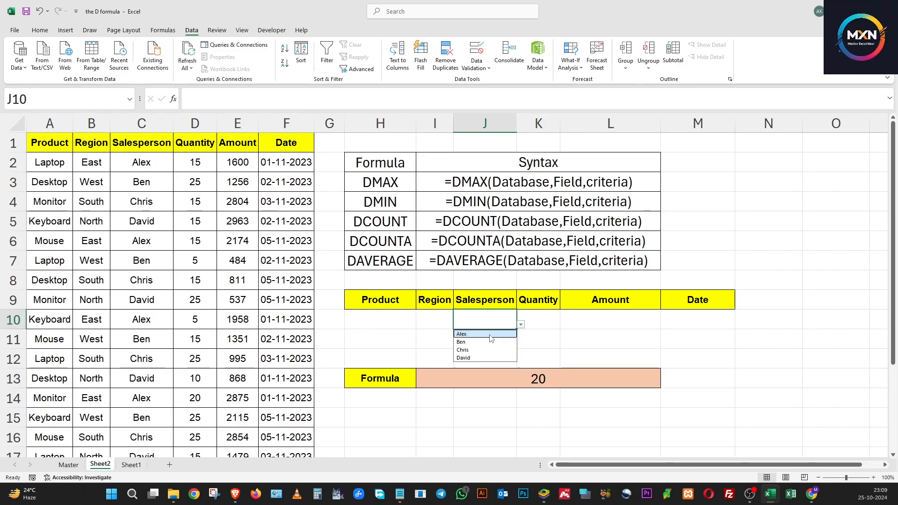
click(468, 333)
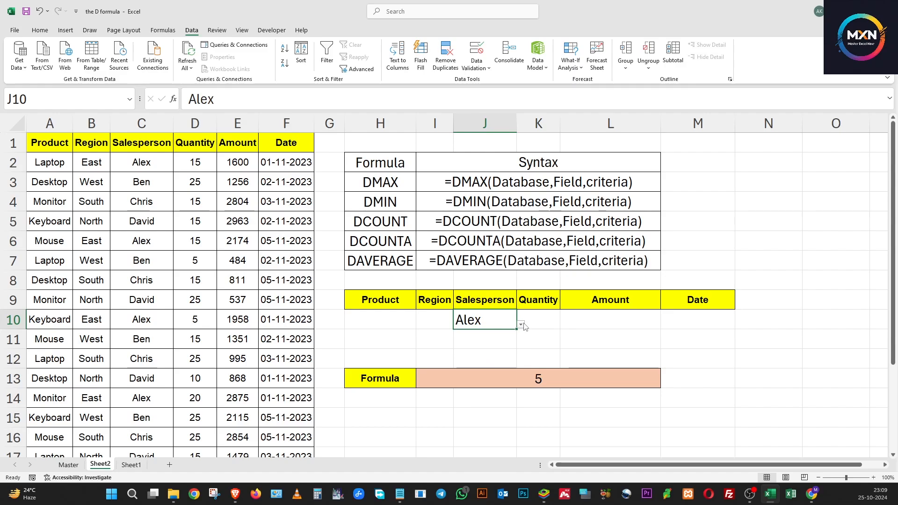
click(521, 324)
click(481, 341)
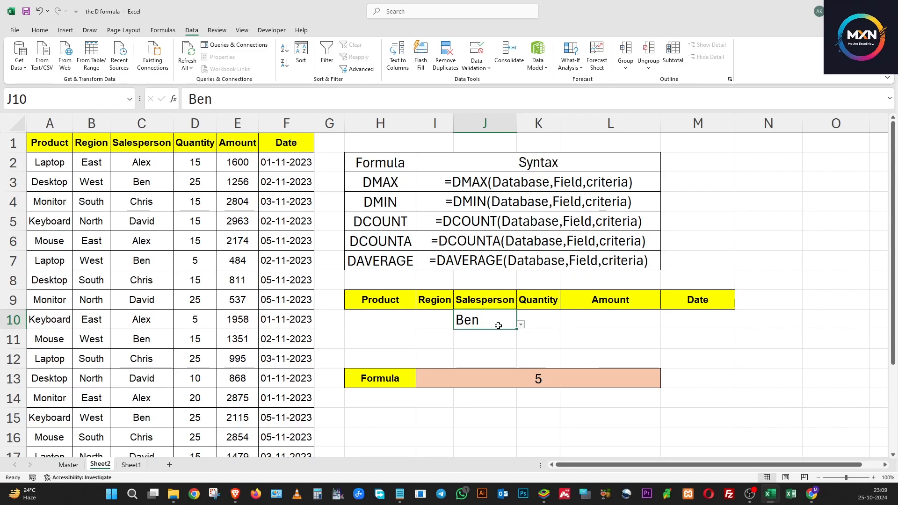
Step: Clear the Salesperson criterion in J10 and set the Date criterion in M10 to 02-11-2023
key(Delete)
click(436, 320)
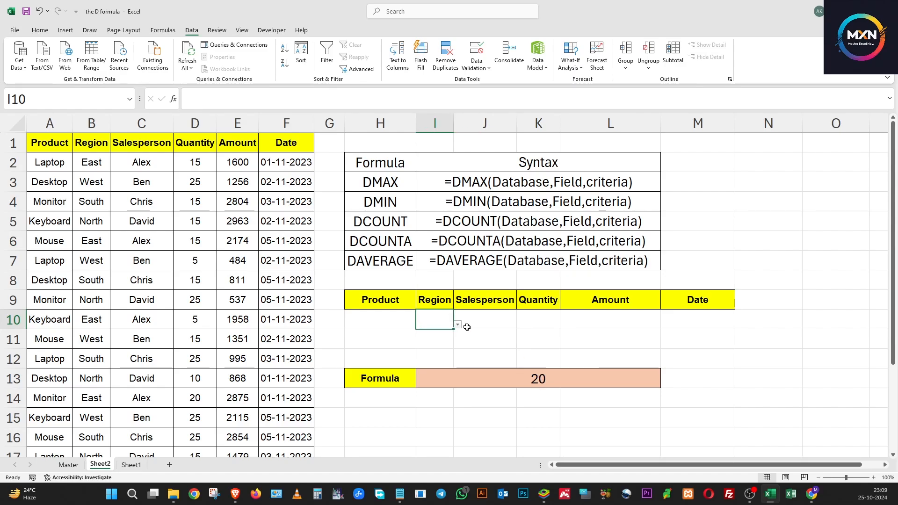
click(701, 321)
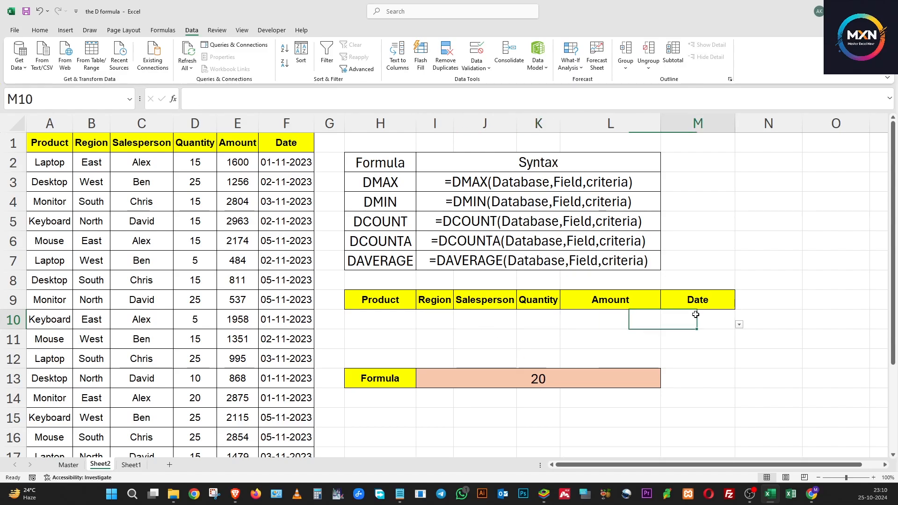
click(739, 325)
click(694, 342)
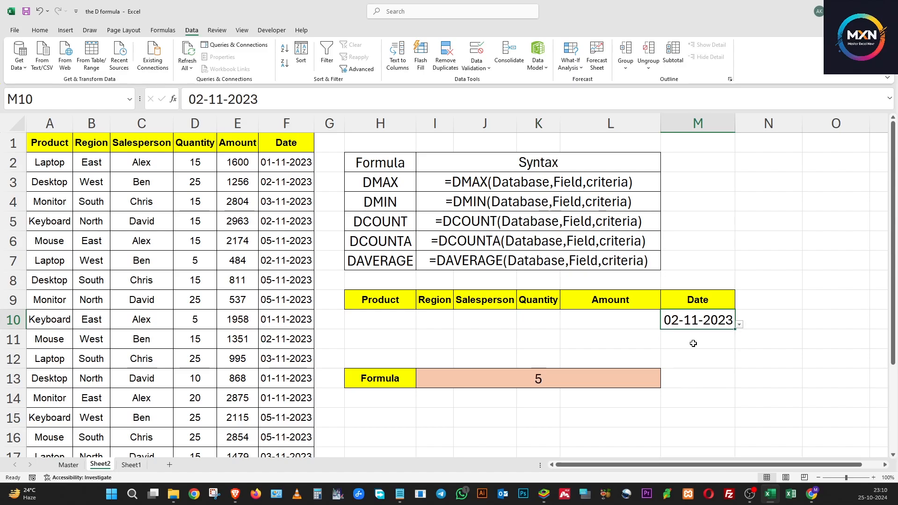
Step: Set the Date criterion in M10 to 01-11-2023 and reopen its list of dates
click(739, 325)
click(713, 334)
click(739, 323)
click(739, 324)
click(739, 324)
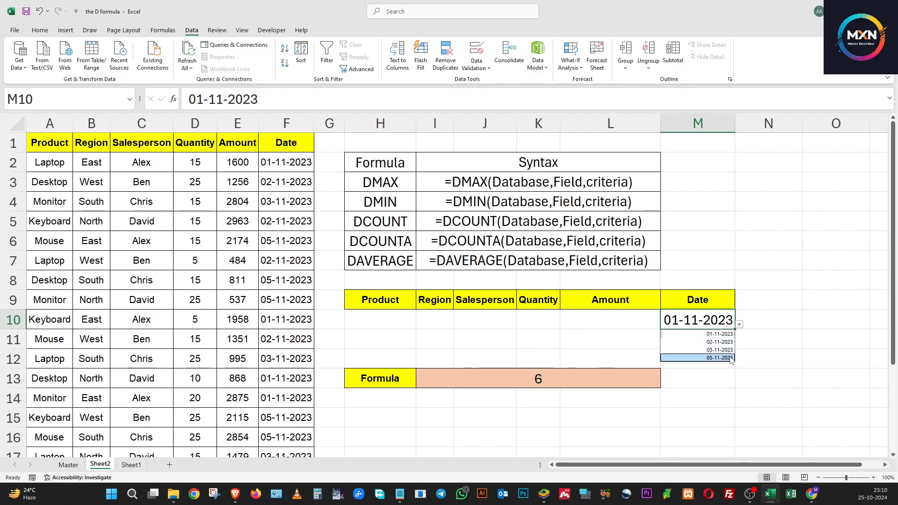
Step: Set the Date criterion in M10 to 05-11-2023 and check the DCOUNT result in I13
click(702, 358)
click(581, 372)
click(588, 353)
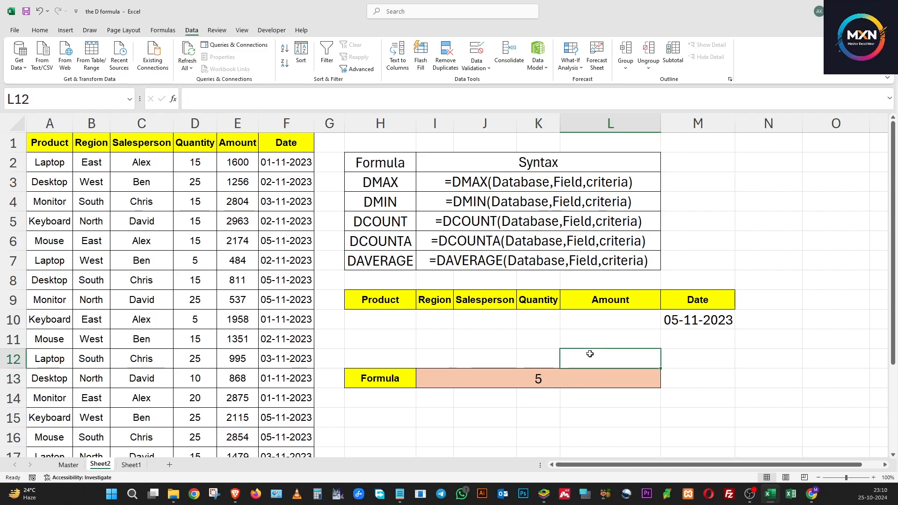
click(485, 334)
click(415, 319)
click(501, 381)
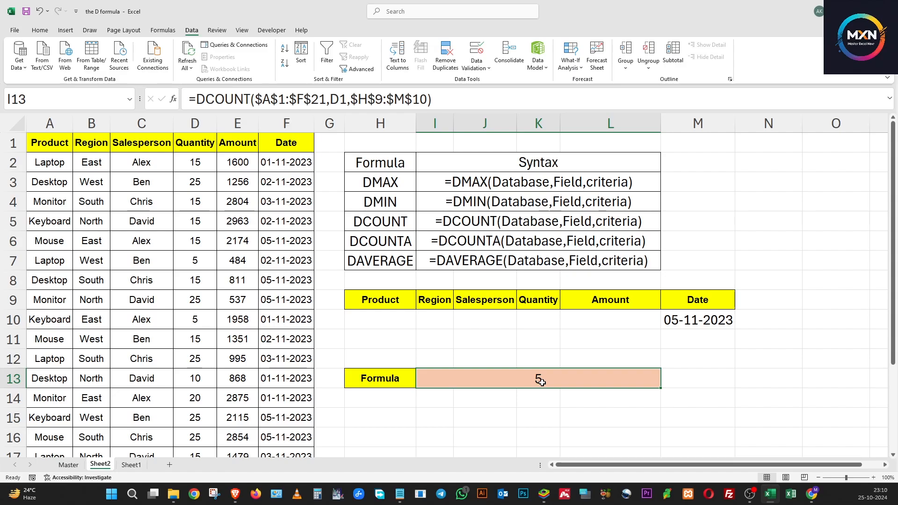
Step: Clear the Date criterion in M10 and set the Salesperson criterion in J10 to the first listed name
click(673, 323)
key(Delete)
click(476, 322)
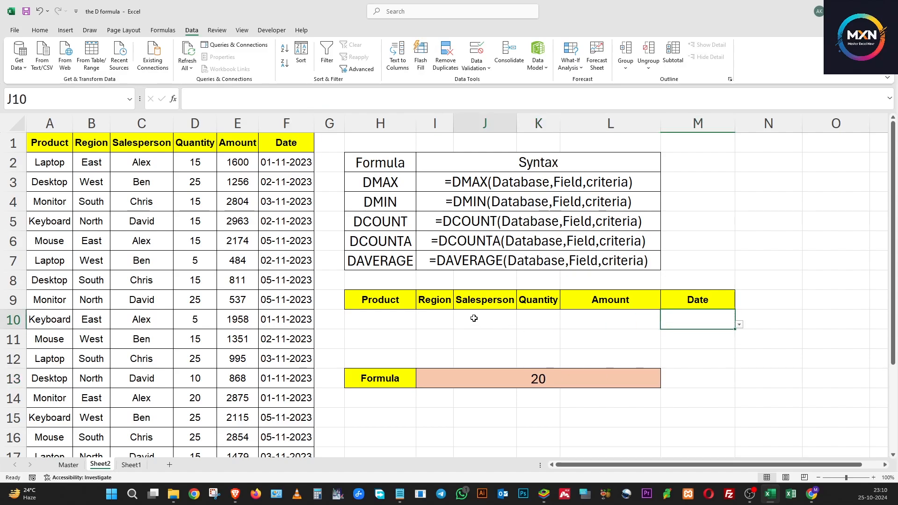
click(520, 325)
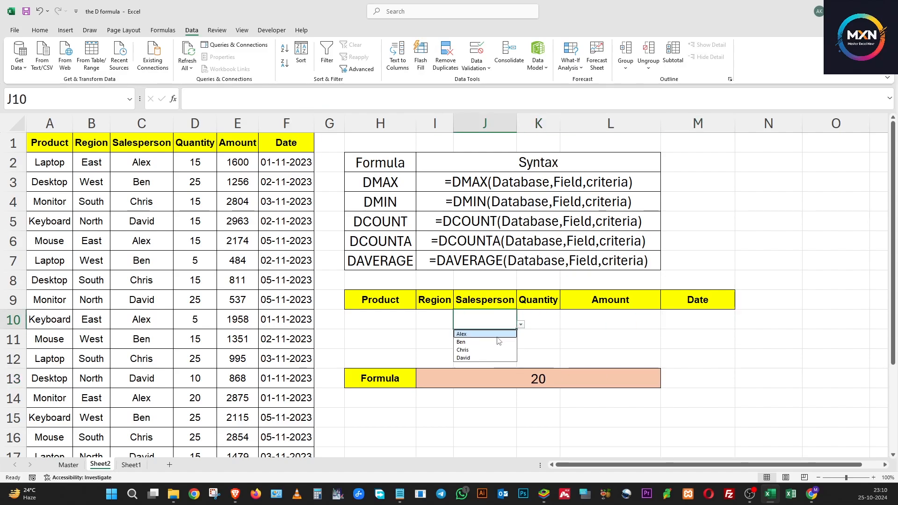
click(495, 333)
Step: Replace the field argument of the DCOUNT formula in I13 with the Salesperson header C1 and check the result
click(547, 379)
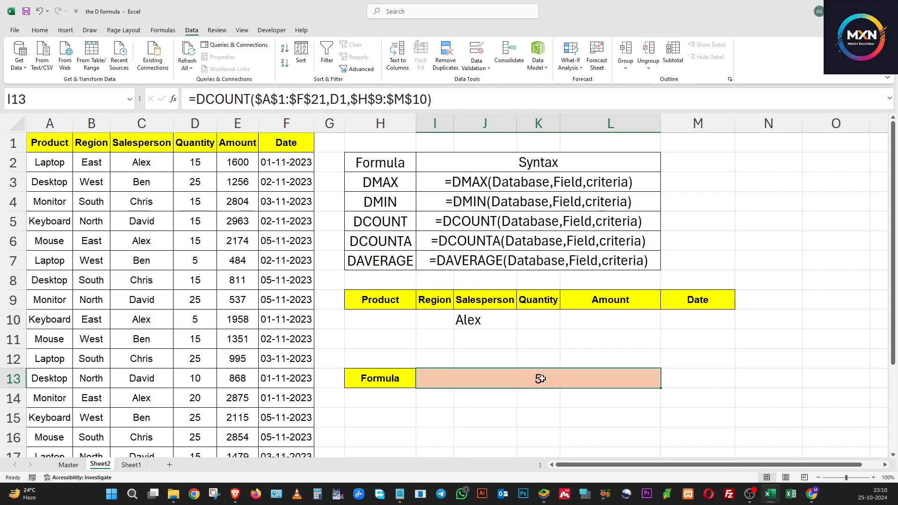
click(337, 99)
double_click(339, 100)
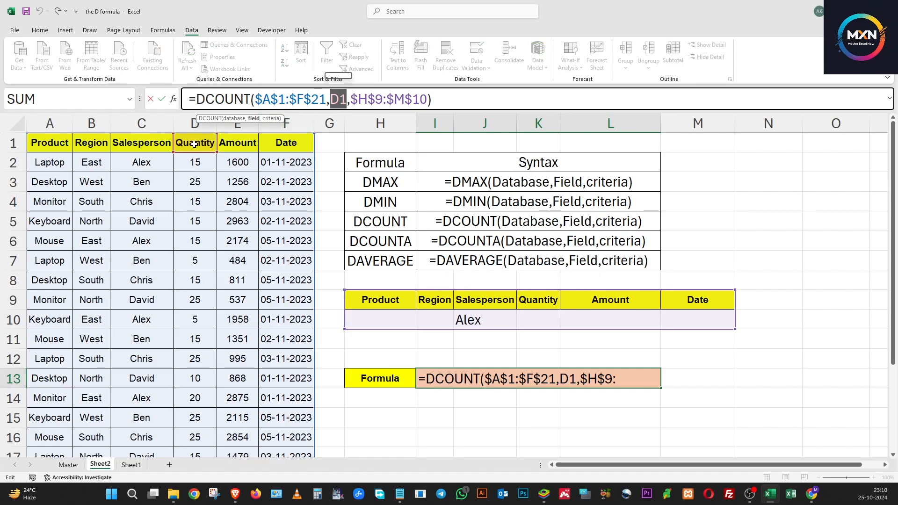
key(Delete)
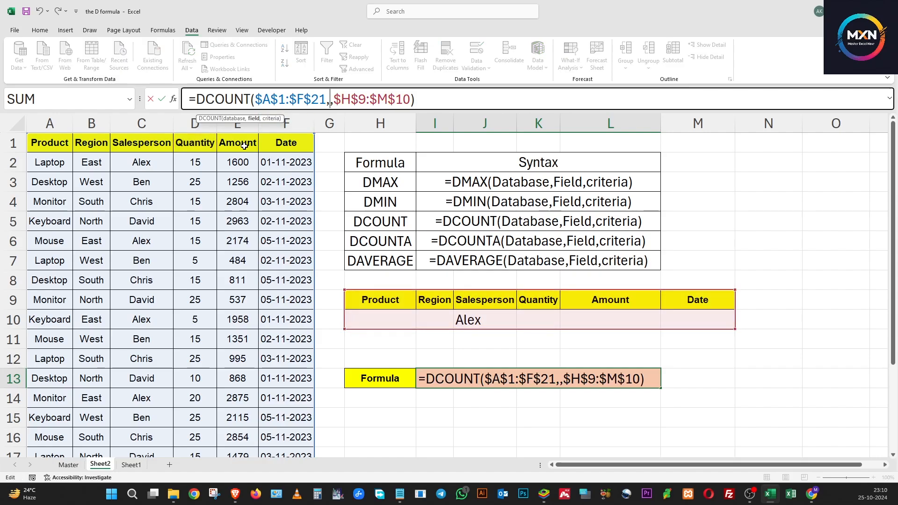
click(147, 142)
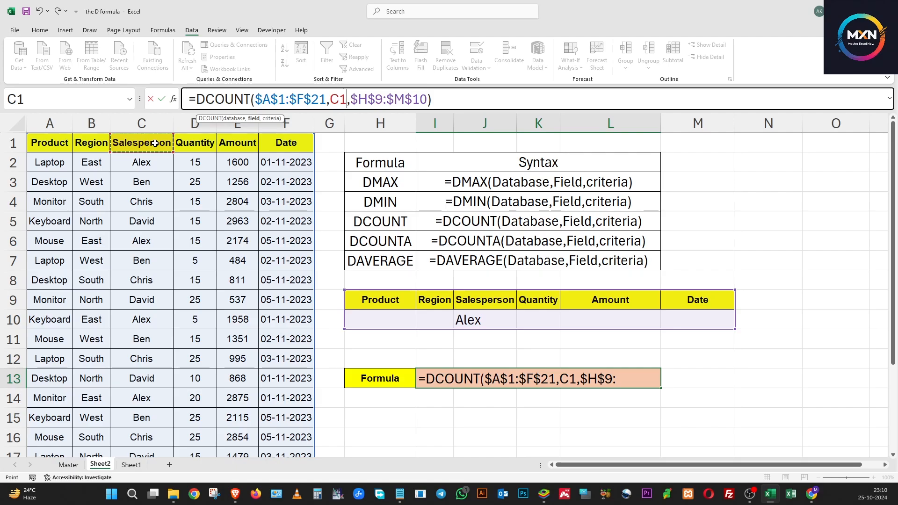
key(Return)
click(563, 379)
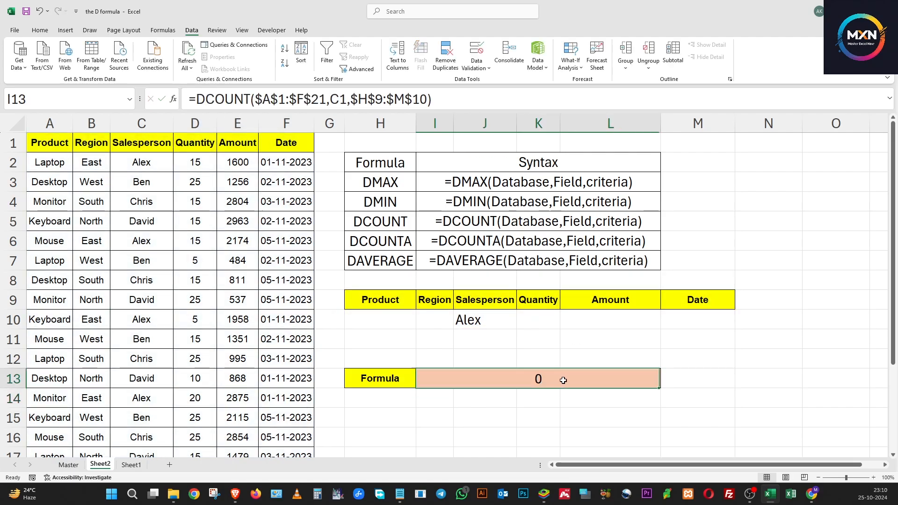
Step: Clear the Salesperson criterion in J10 and set the Product criterion in H10 to Laptop, checking the DCOUNT result
click(455, 321)
key(Delete)
click(368, 320)
key(alt+Down)
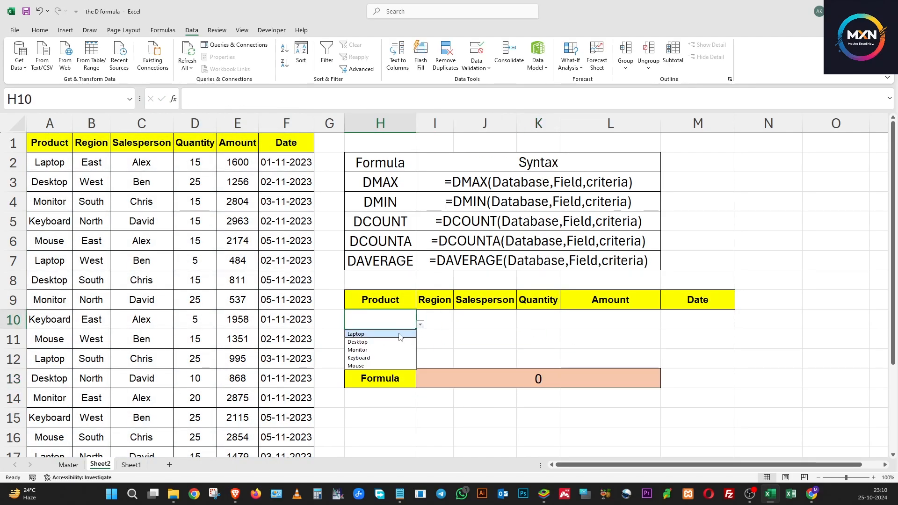
click(395, 335)
click(531, 377)
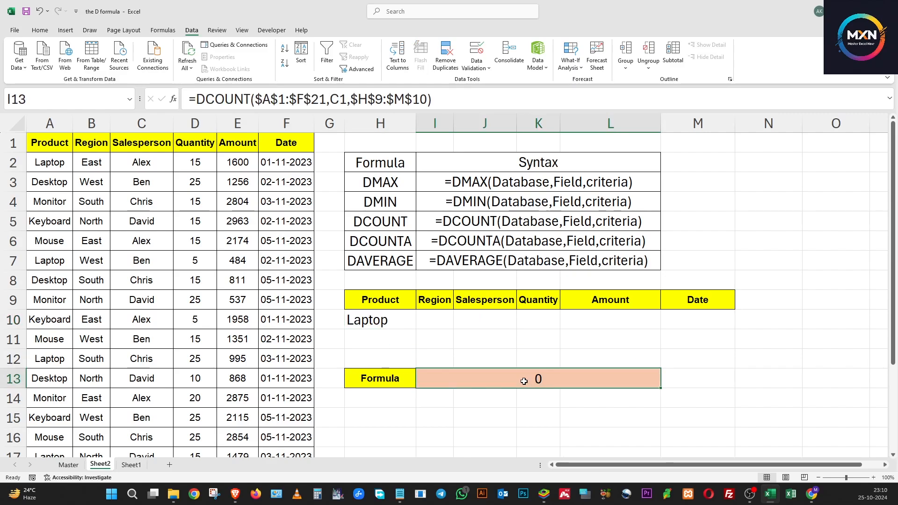
Step: Clear the Product criterion in H10 and set the Quantity criterion in K10 to 5, checking the DCOUNT result
click(409, 323)
click(421, 326)
click(463, 319)
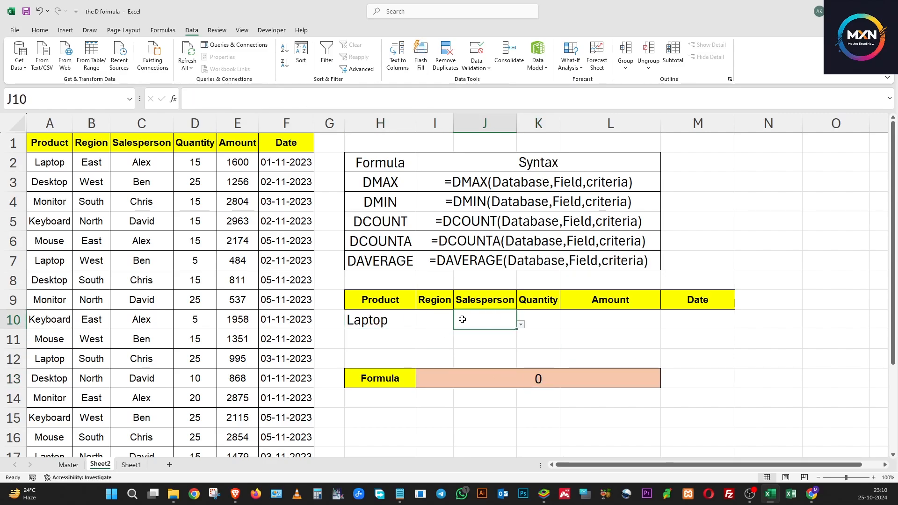
click(435, 320)
click(405, 319)
key(Delete)
click(492, 319)
click(545, 319)
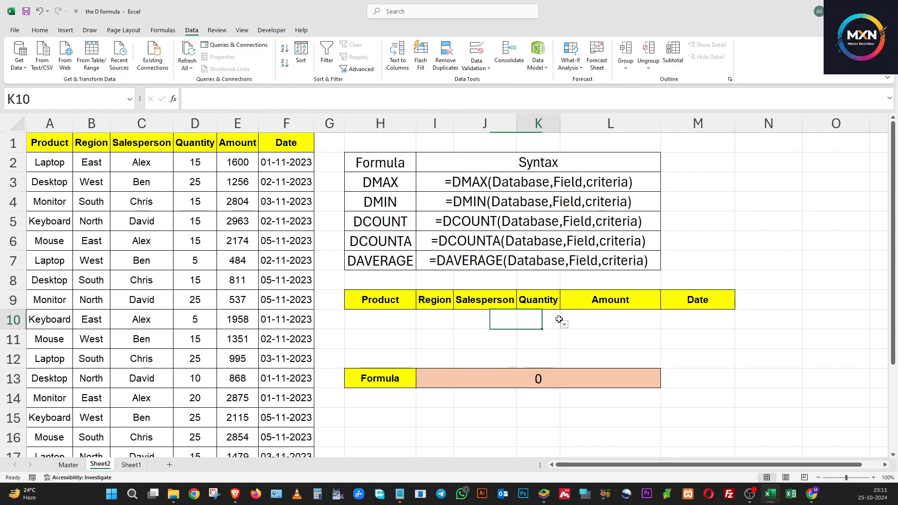
click(565, 324)
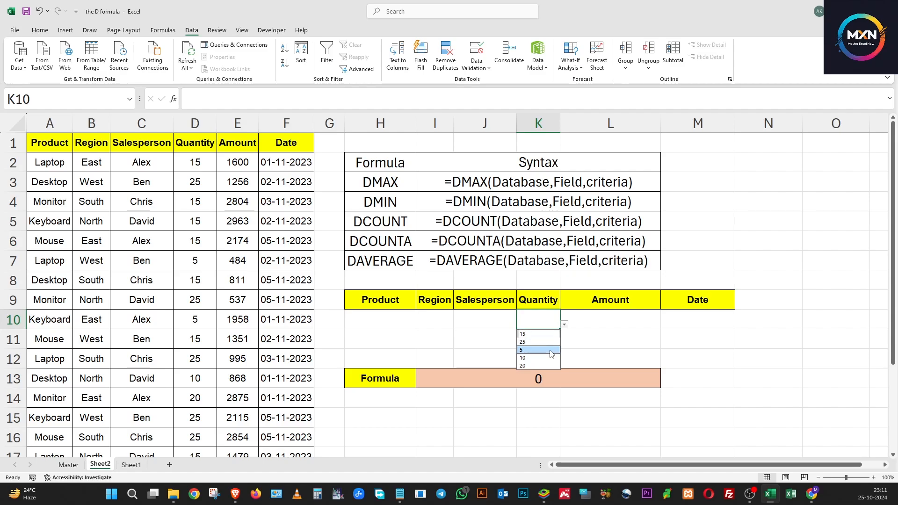
click(530, 346)
click(574, 354)
click(521, 378)
click(546, 323)
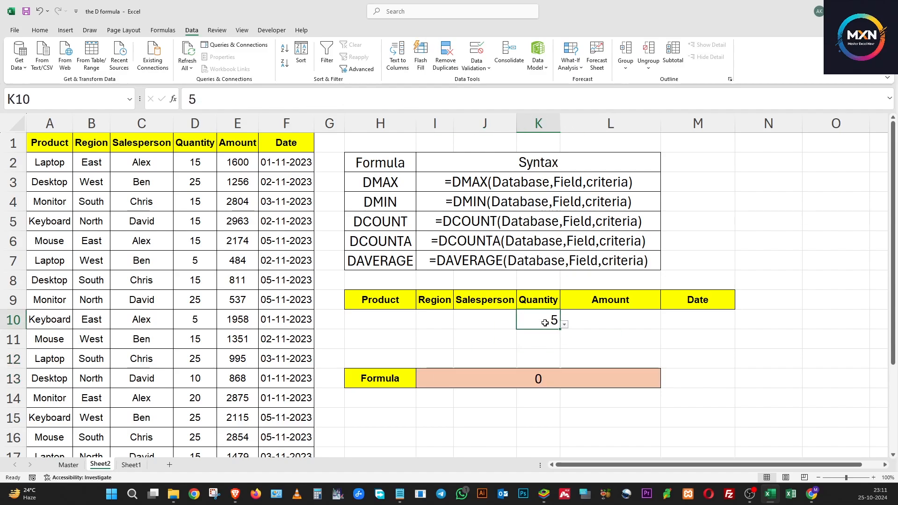
Step: Replace the field argument of the DCOUNT formula in I13 with the Amount header E1
click(545, 376)
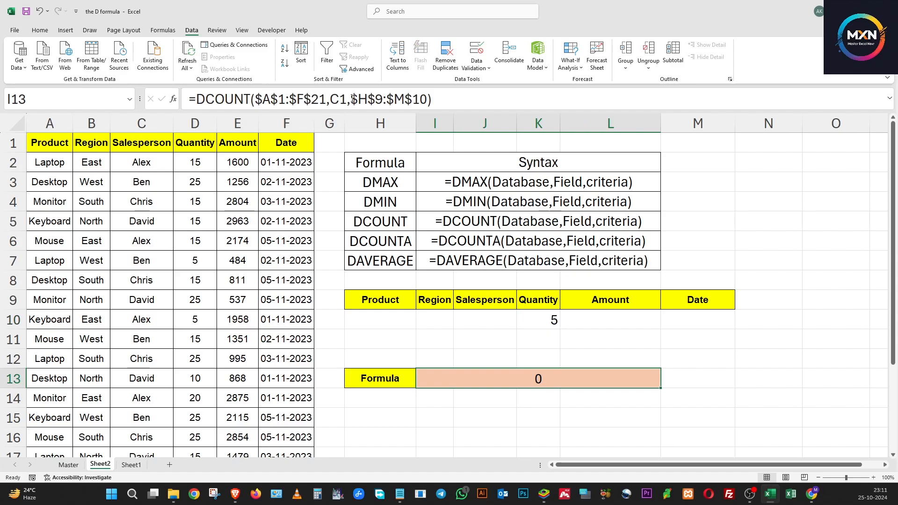
click(331, 99)
drag(331, 99, 347, 98)
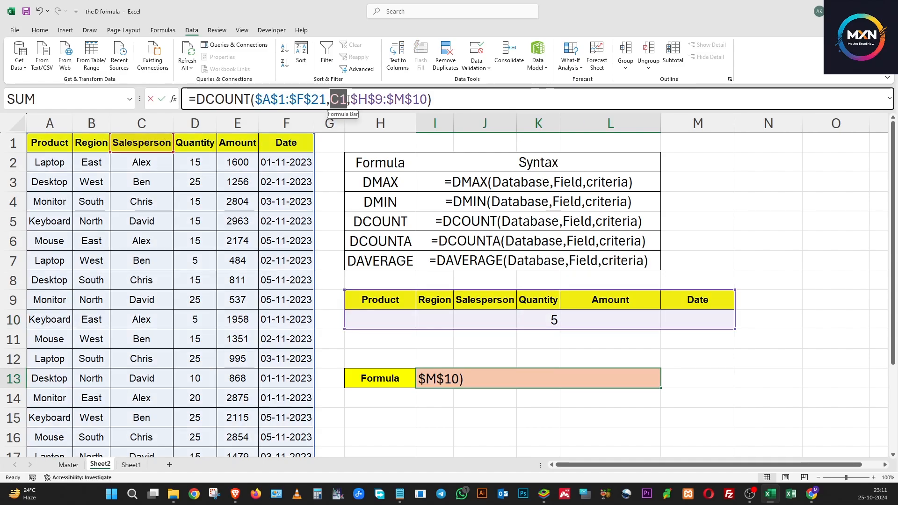
key(BackSpace)
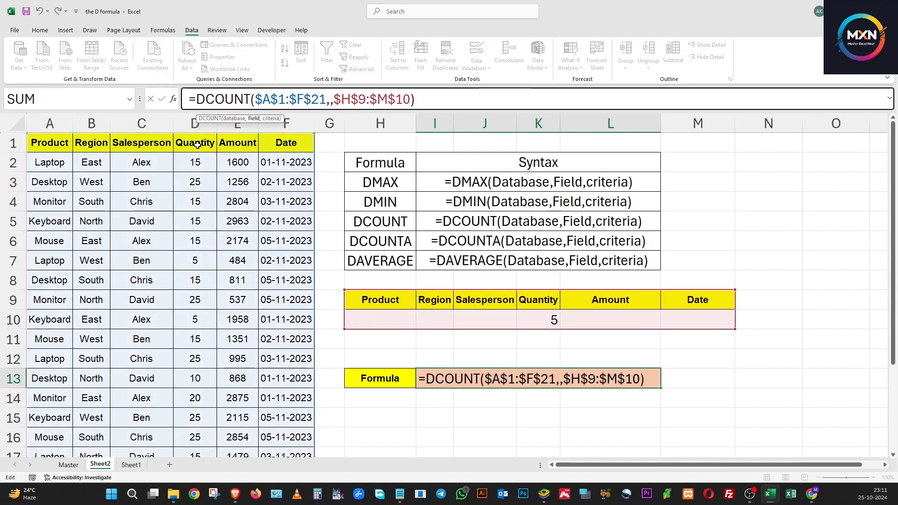
click(250, 143)
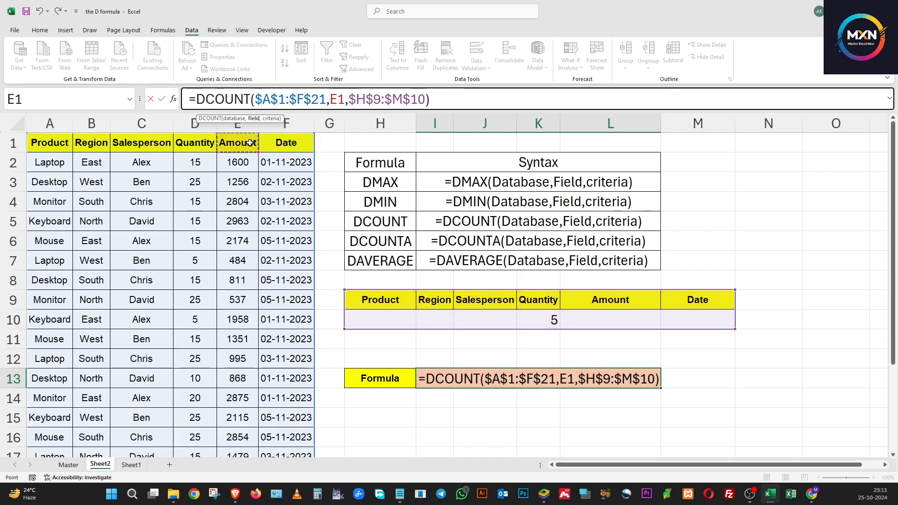
key(Return)
Step: Change the function in the I13 formula to DCOUNTA, keeping its database, field and criteria arguments
click(375, 244)
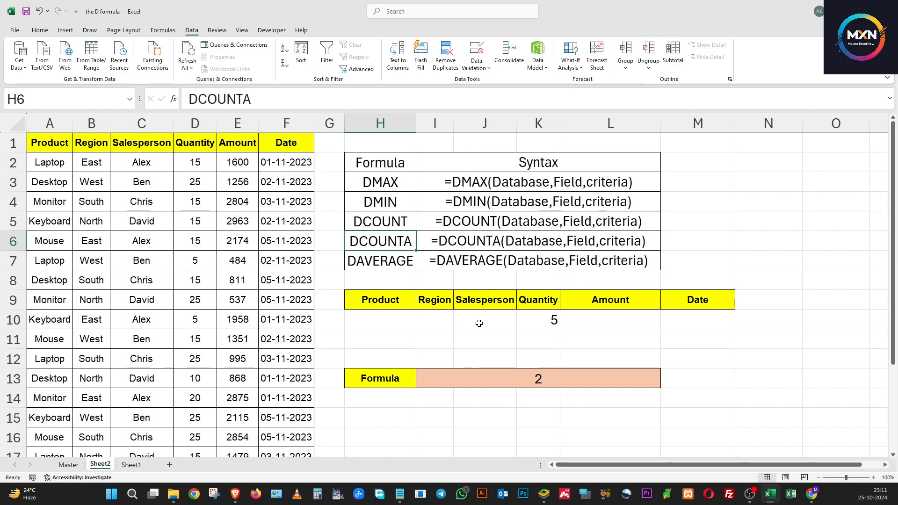
click(514, 393)
click(507, 382)
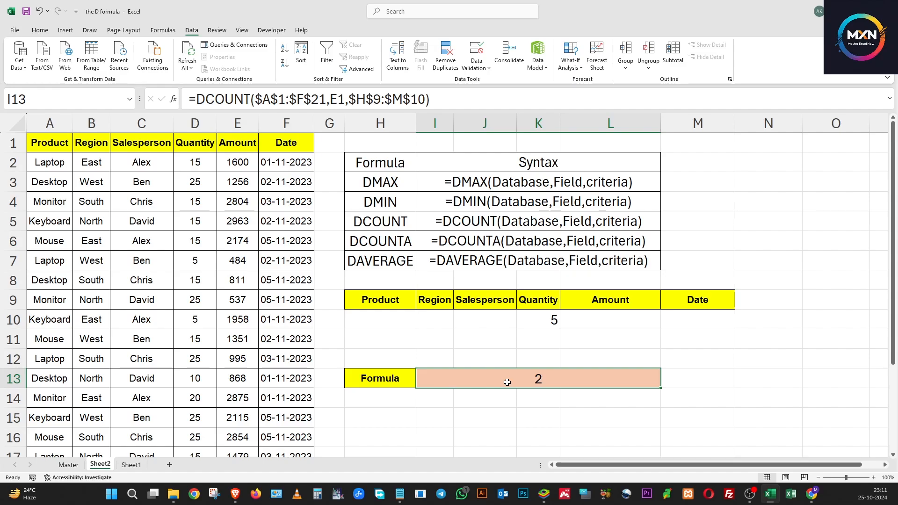
click(251, 96)
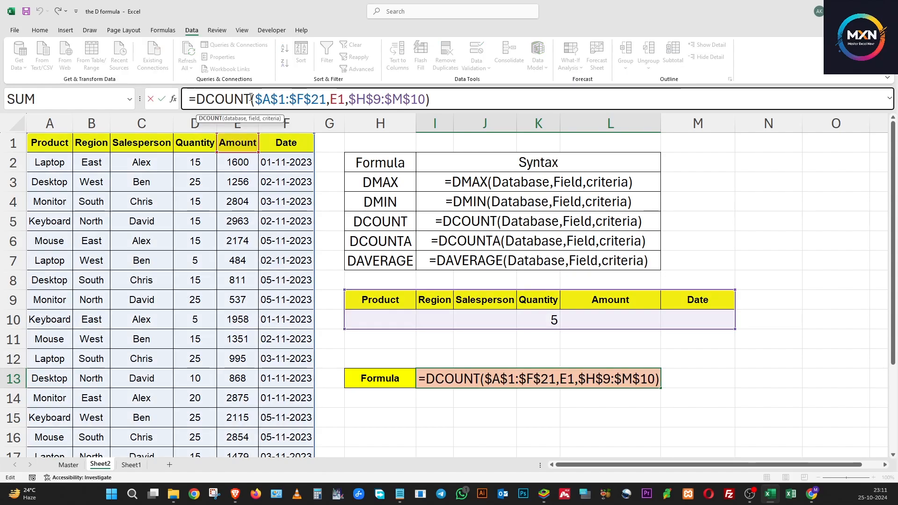
text(A)
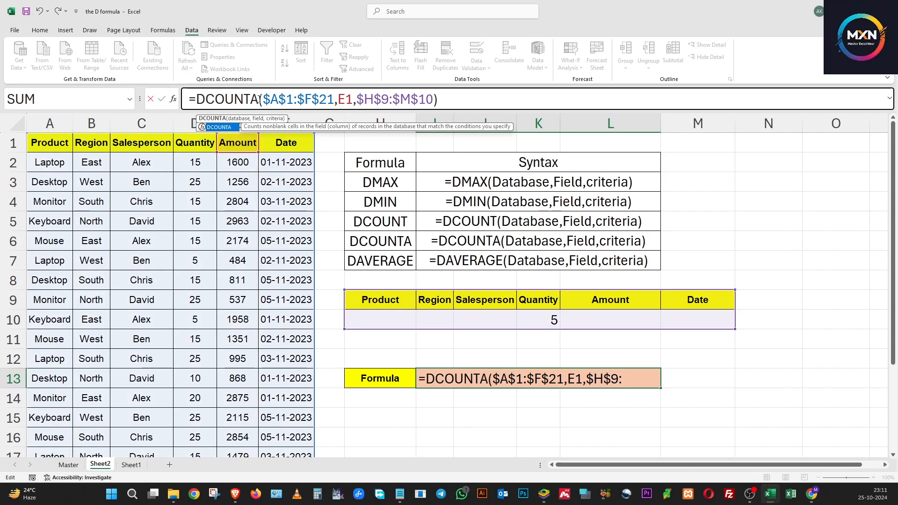
key(Return)
Step: Clear the Quantity criterion in K10, and try Desktop as the Product criterion in H10 before clearing it
click(380, 320)
click(420, 324)
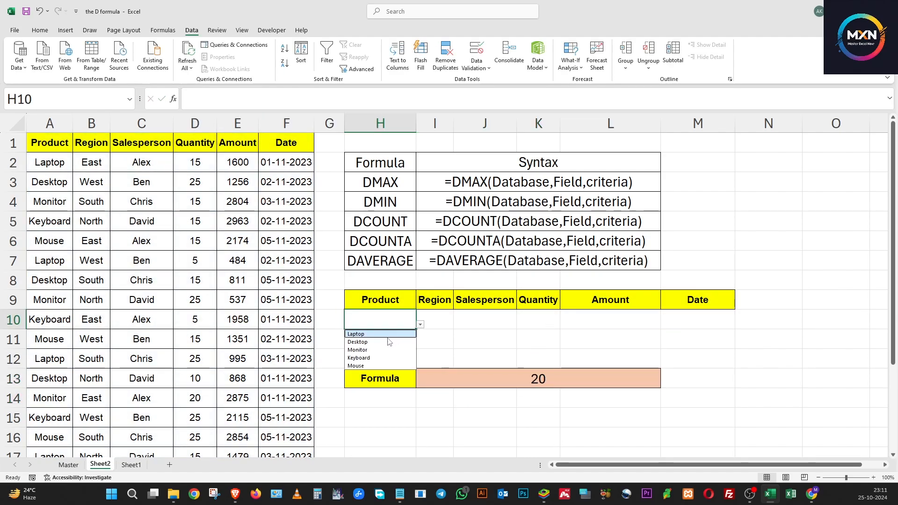
click(383, 343)
key(Delete)
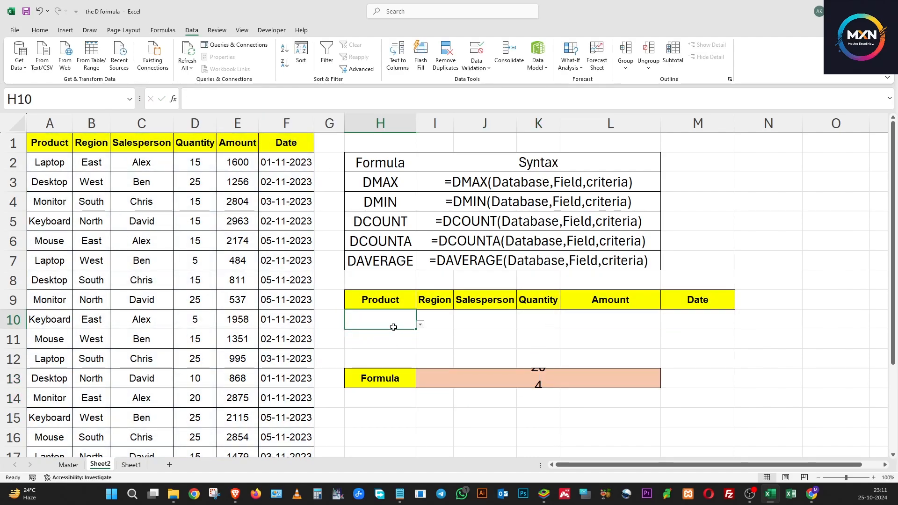
Step: Test the DCOUNTA formula with the Amount criterion in L10 set to 1500 and 4500
click(496, 320)
click(586, 321)
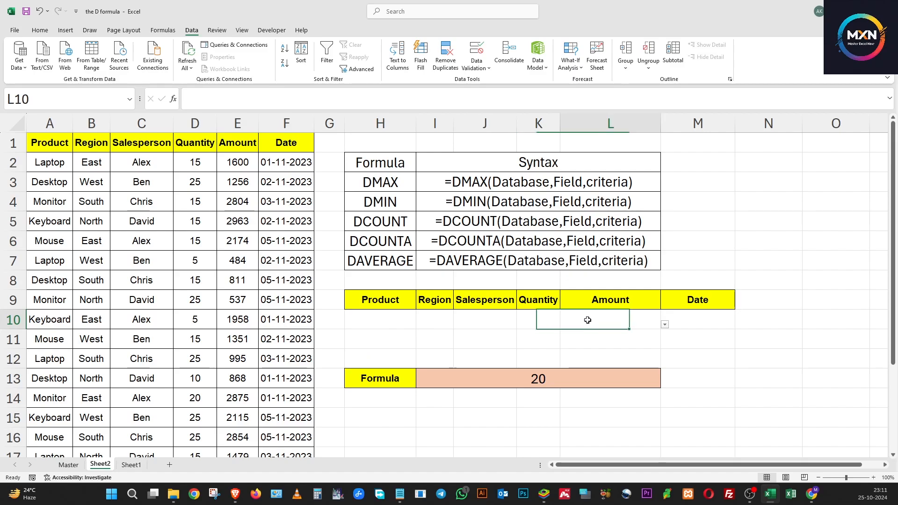
click(664, 325)
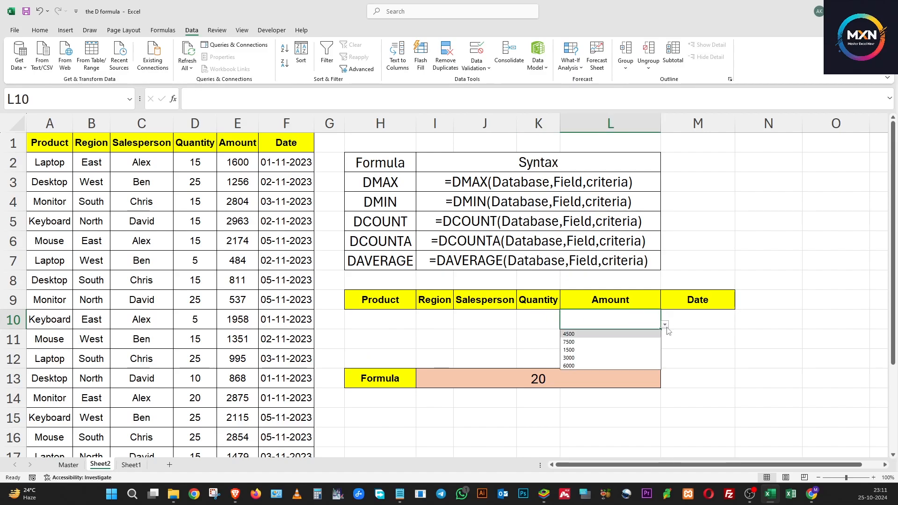
click(612, 348)
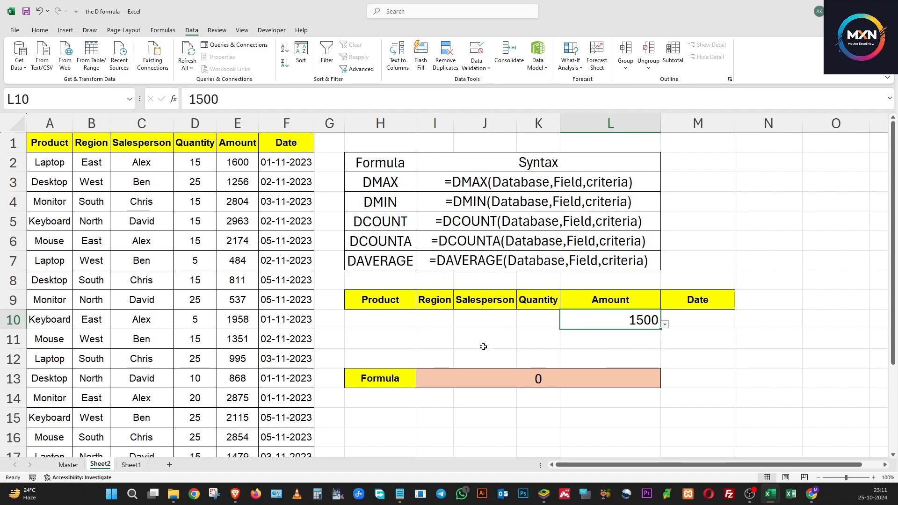
click(665, 324)
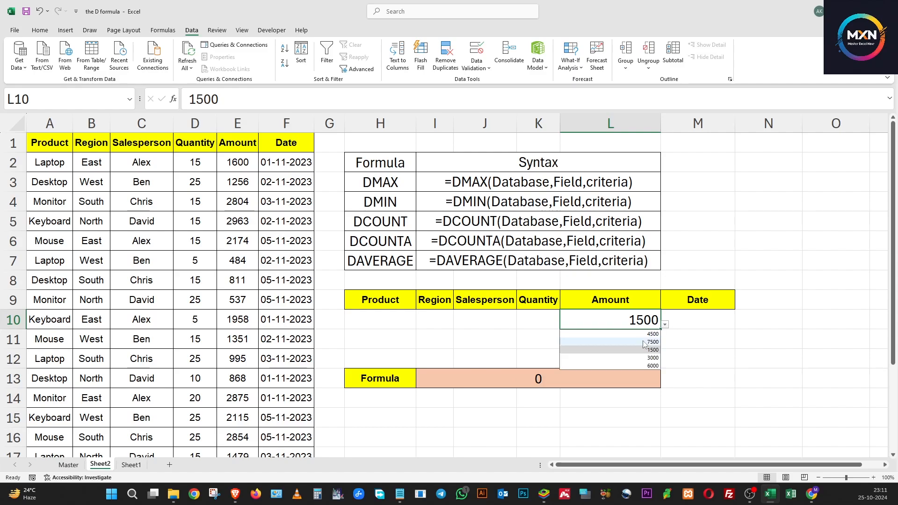
click(589, 361)
click(548, 377)
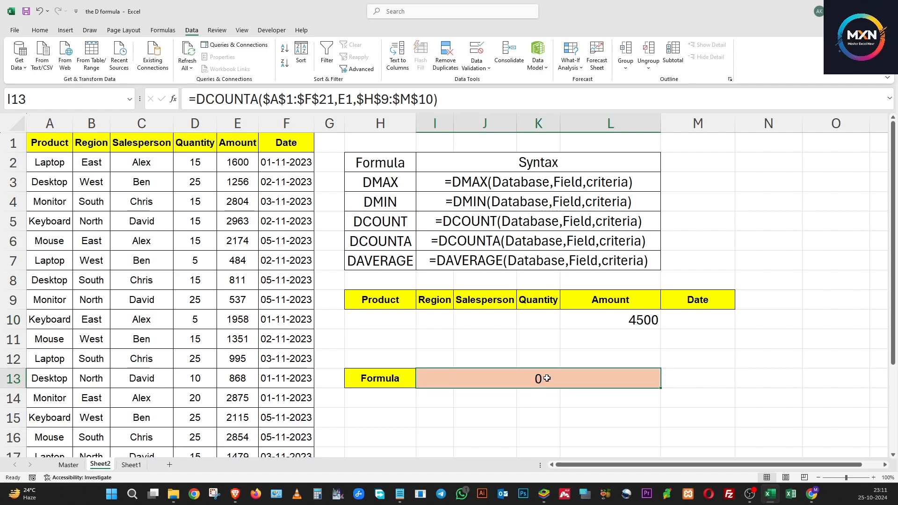
click(645, 321)
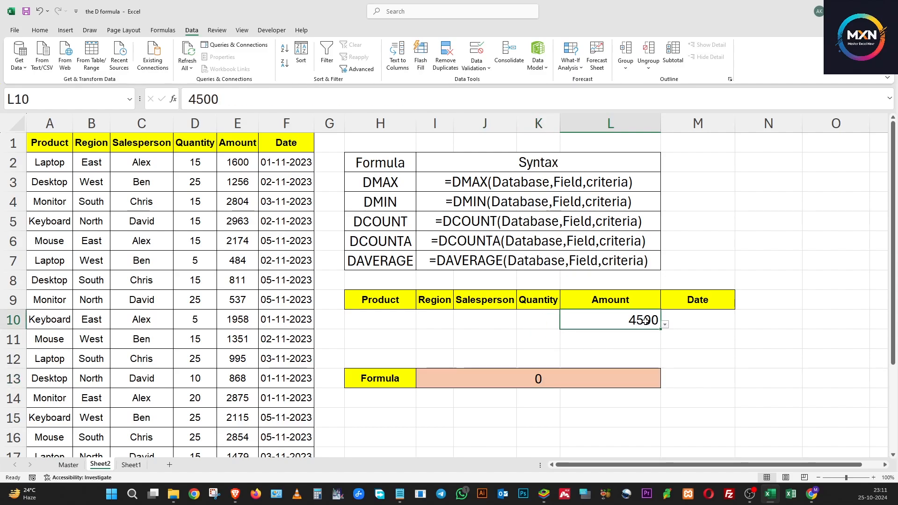
click(530, 382)
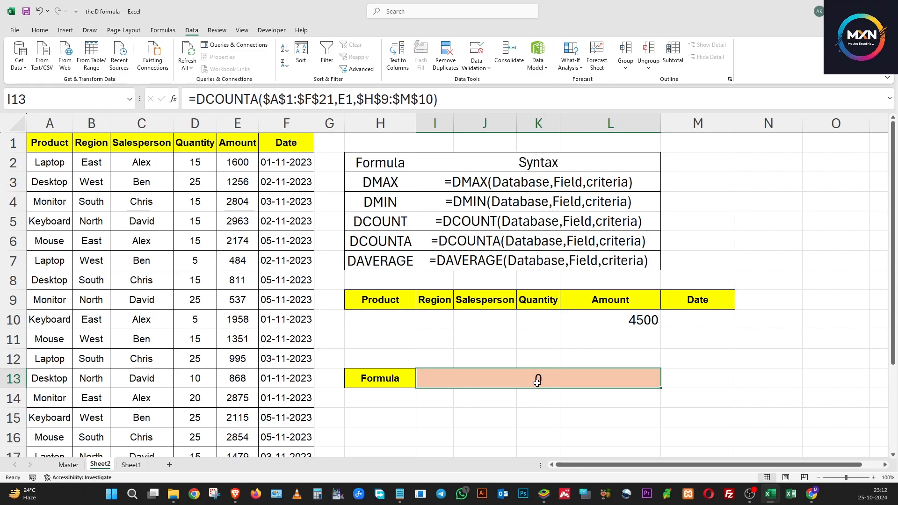
click(647, 322)
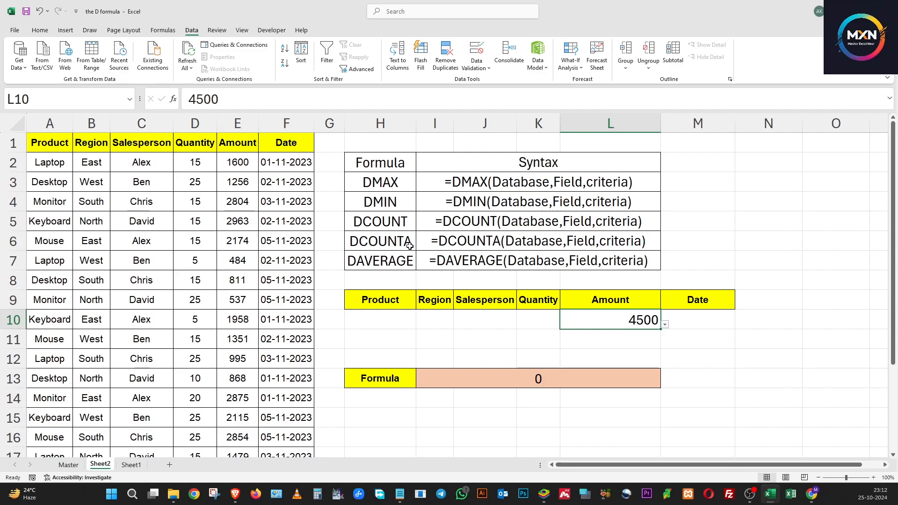
Step: Change the function in the I13 formula to DAVERAGE, keeping the Amount header E1 as the field
click(406, 263)
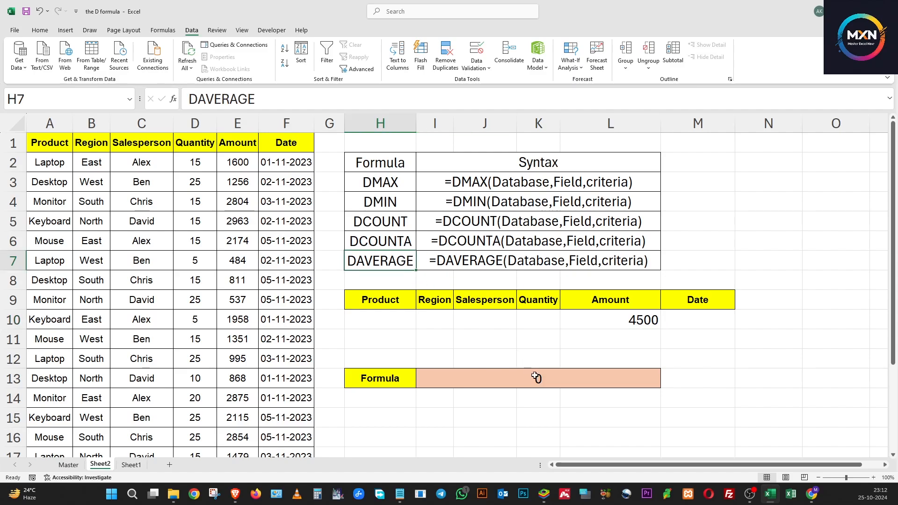
click(514, 378)
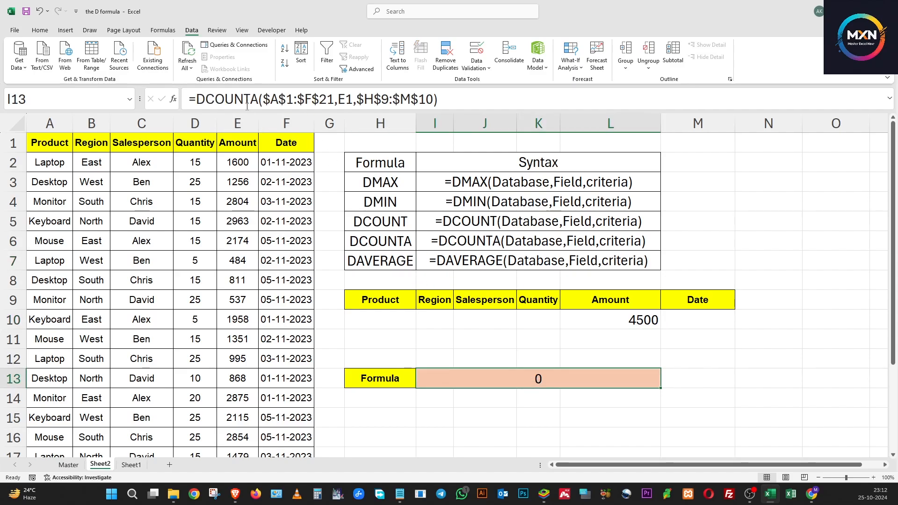
drag(206, 99, 258, 99)
key(BackSpace)
text(AVE)
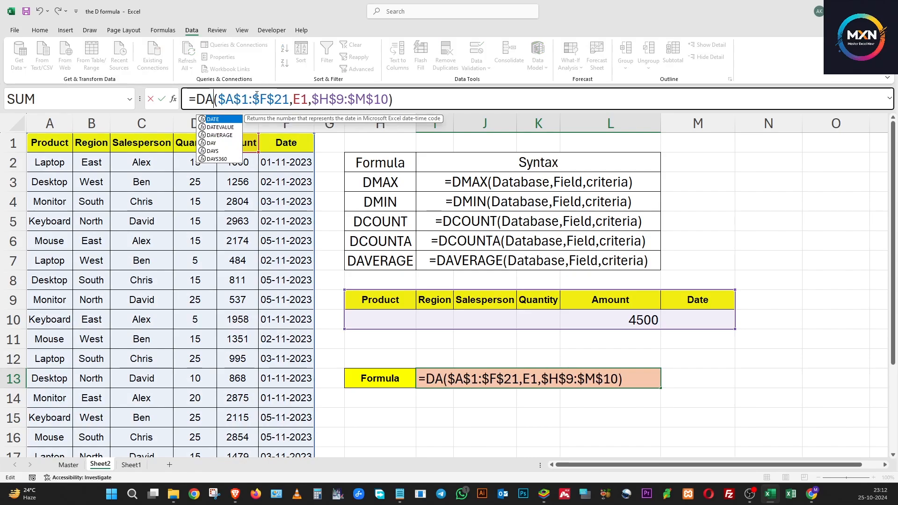
text(R)
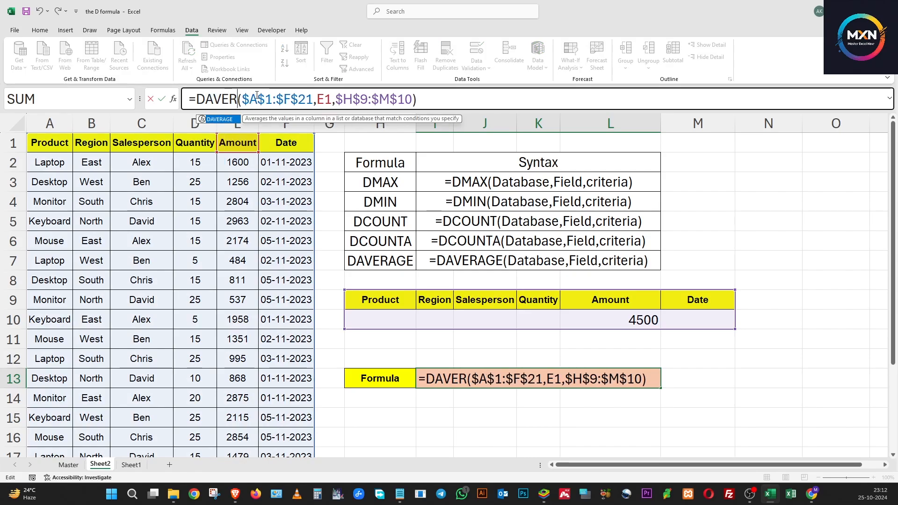
text(AGE)
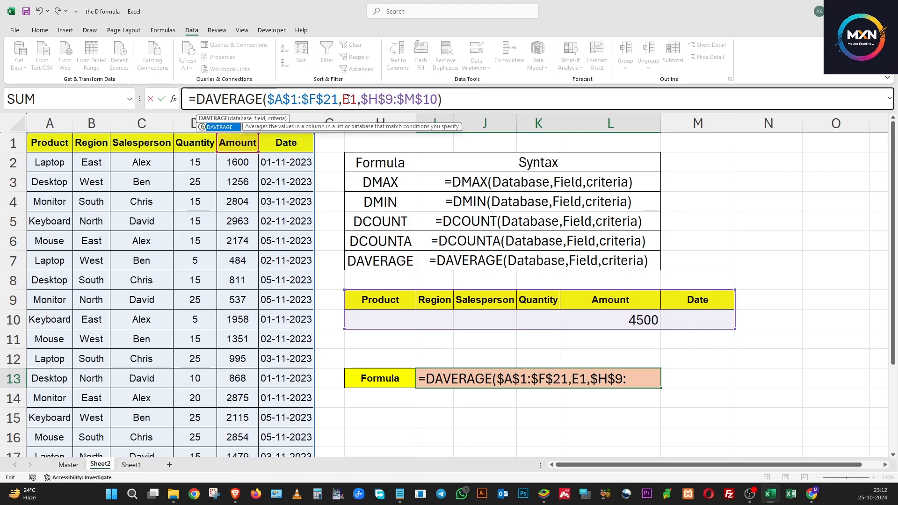
key(Return)
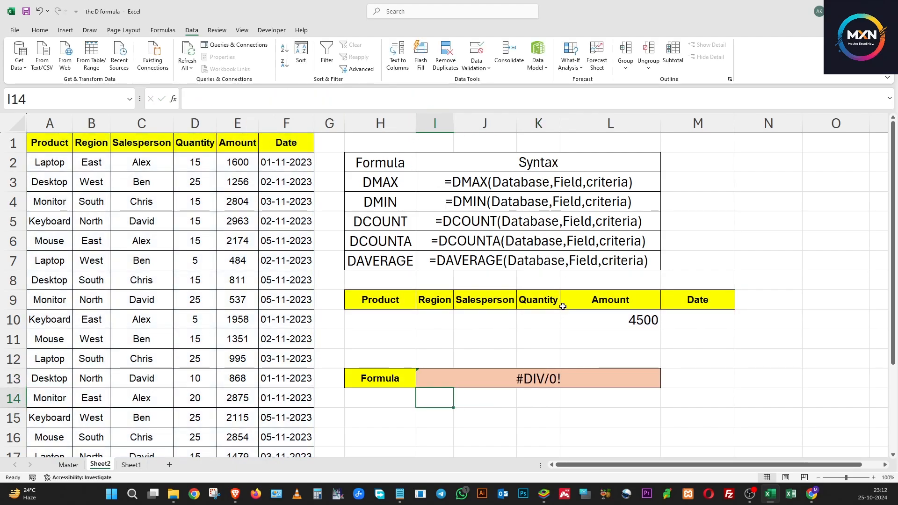
Step: Clear the Amount criterion in L10 and check the DAVERAGE result in I13
click(543, 380)
click(603, 322)
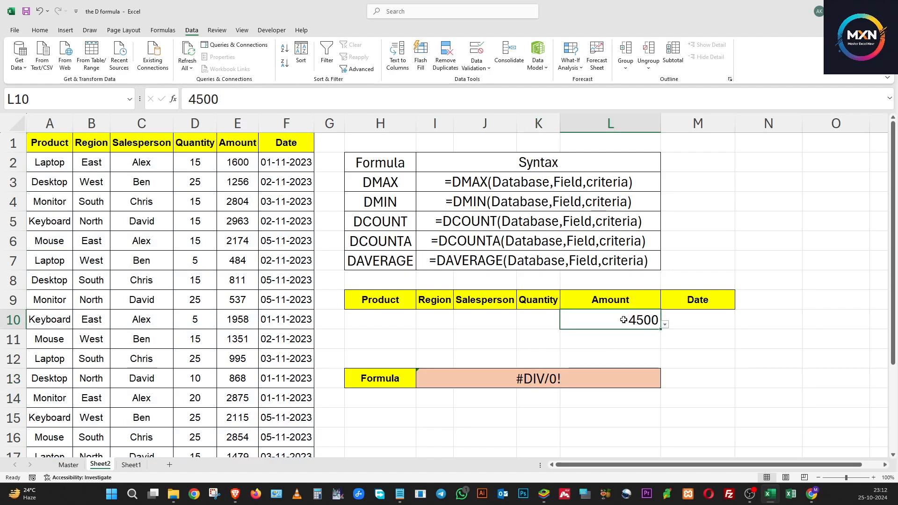
key(Delete)
click(520, 379)
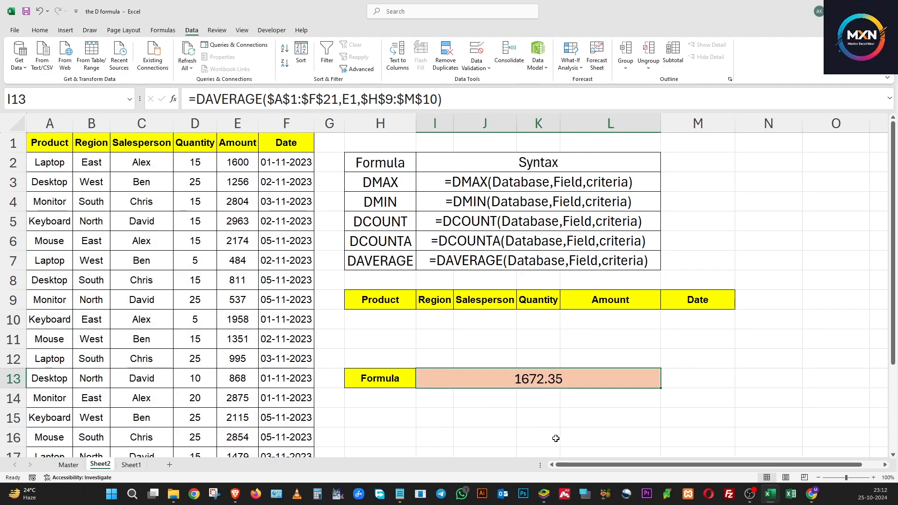
Step: Select all Amount values in E2:E21 to compare their average with the DAVERAGE result
click(199, 220)
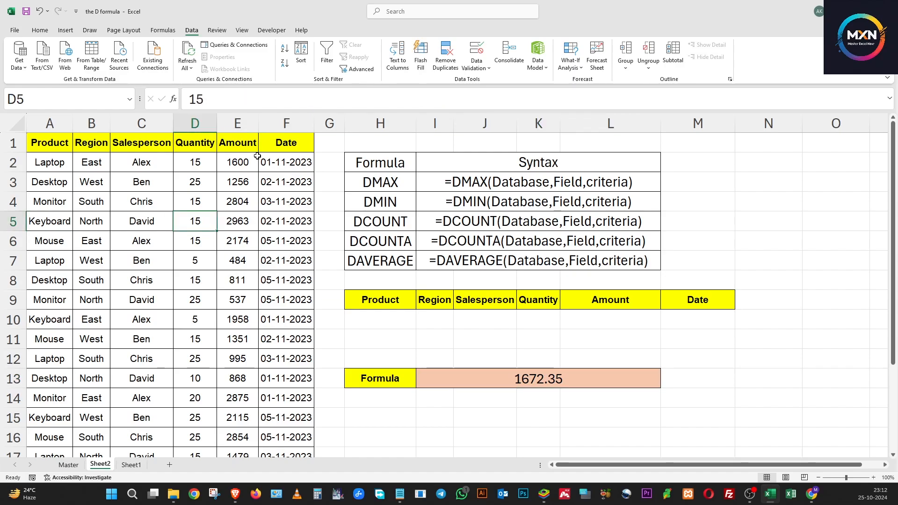
click(254, 161)
key(ctrl+shift+Down)
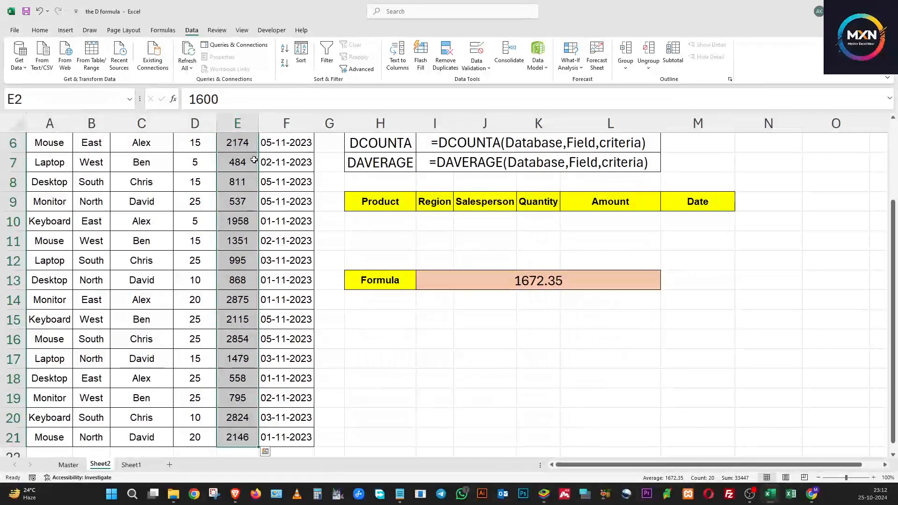
scroll(254, 160, up, 2)
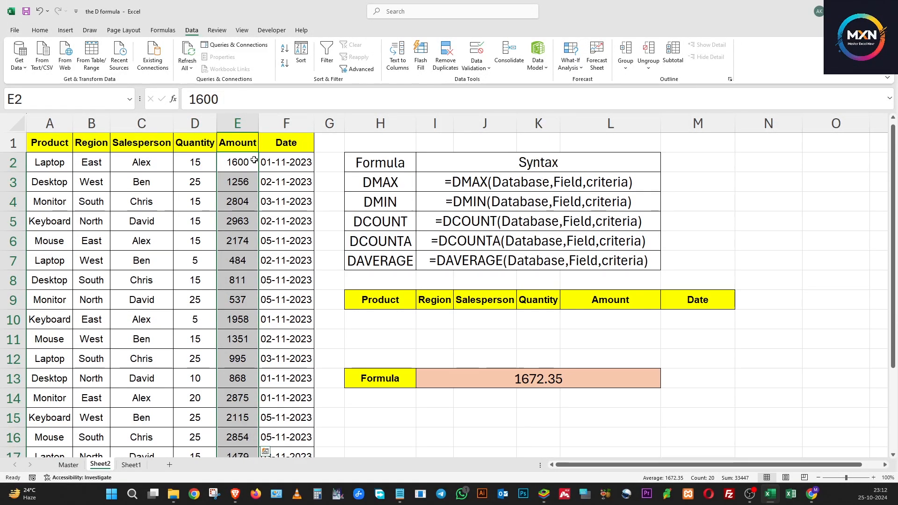
Step: Test the DAVERAGE formula with the Product criterion in H10 set to Desktop, Mouse and finally Monitor
click(406, 320)
click(420, 324)
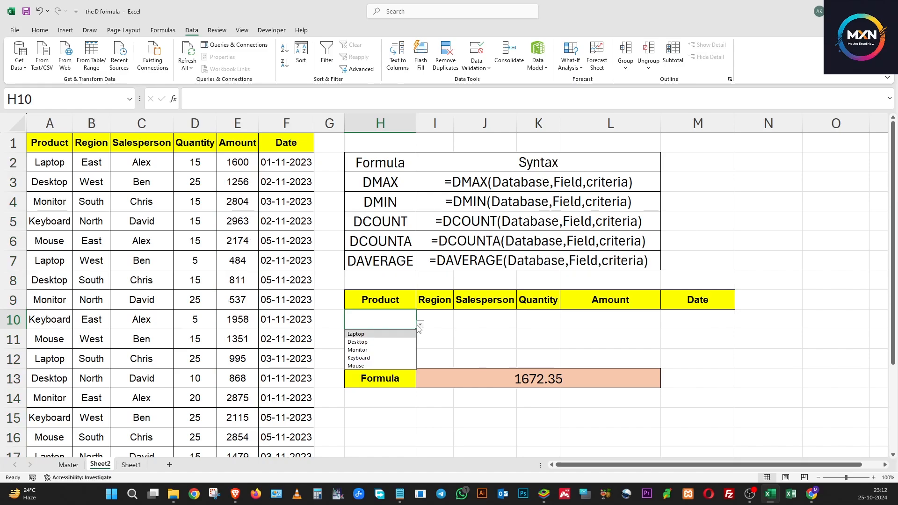
click(358, 342)
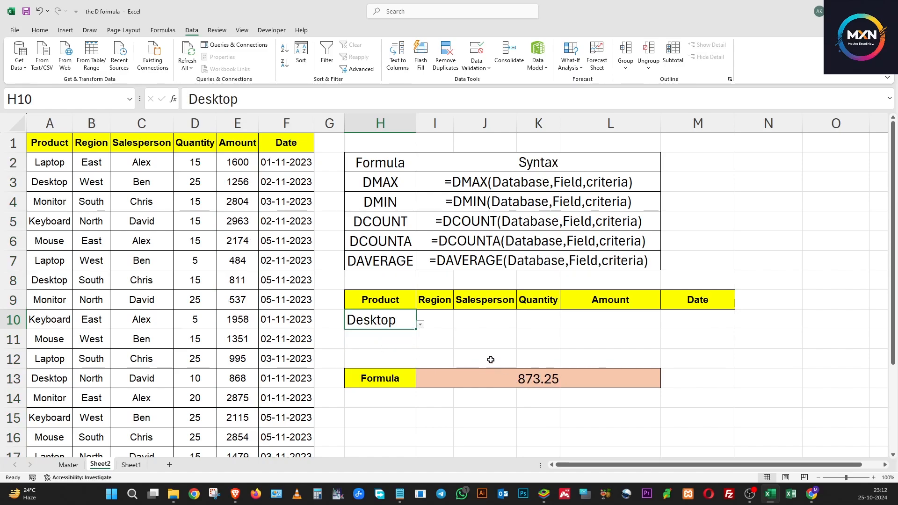
click(420, 324)
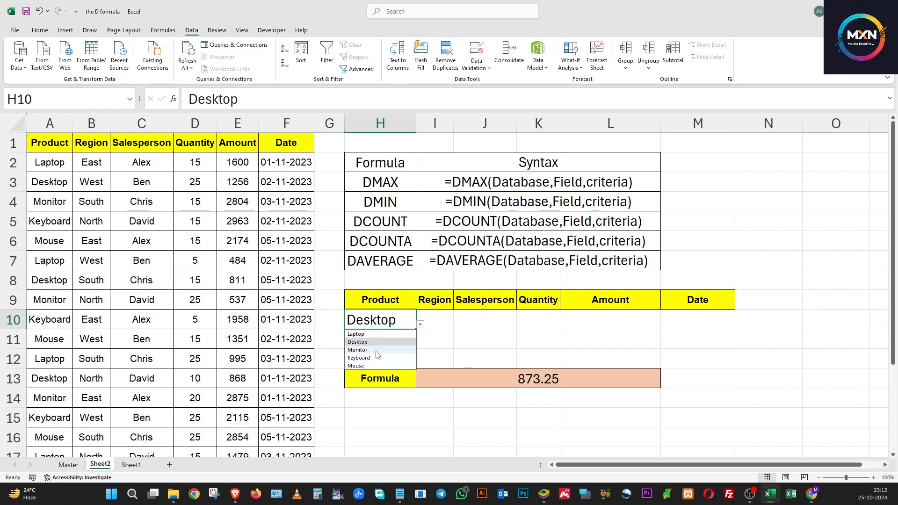
click(377, 366)
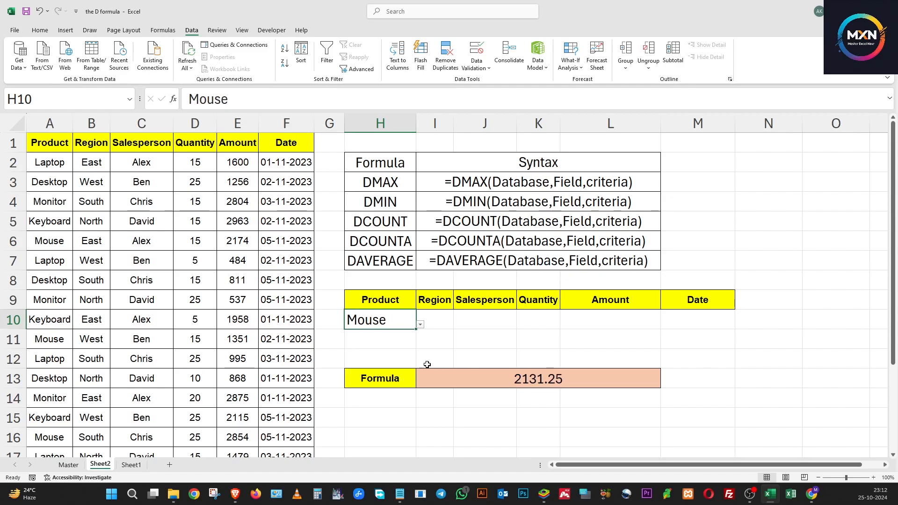
click(420, 324)
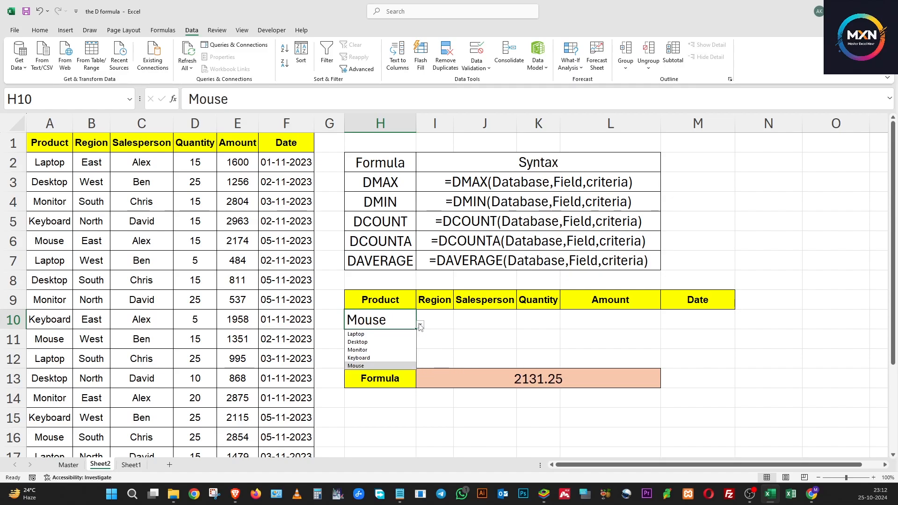
click(377, 351)
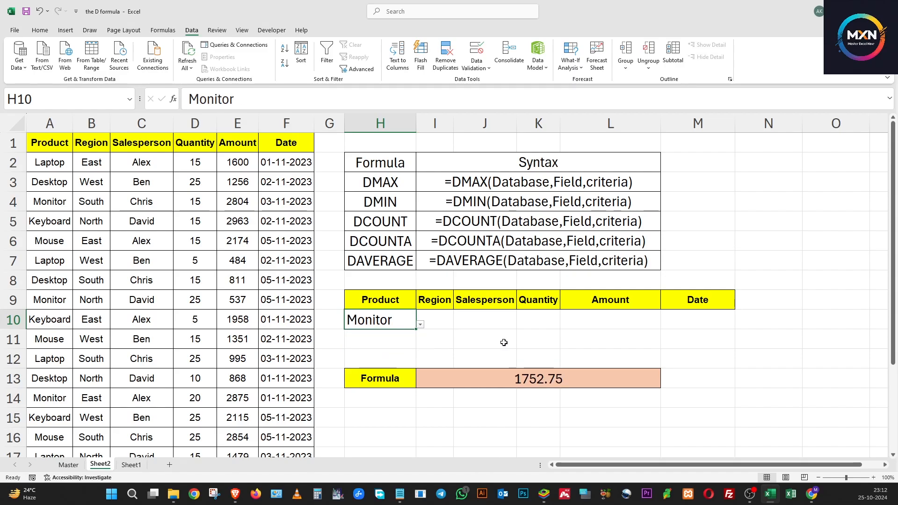
Step: Check the DAVERAGE result in I13 for the Monitor criterion and clear the Product criterion in H10
click(551, 387)
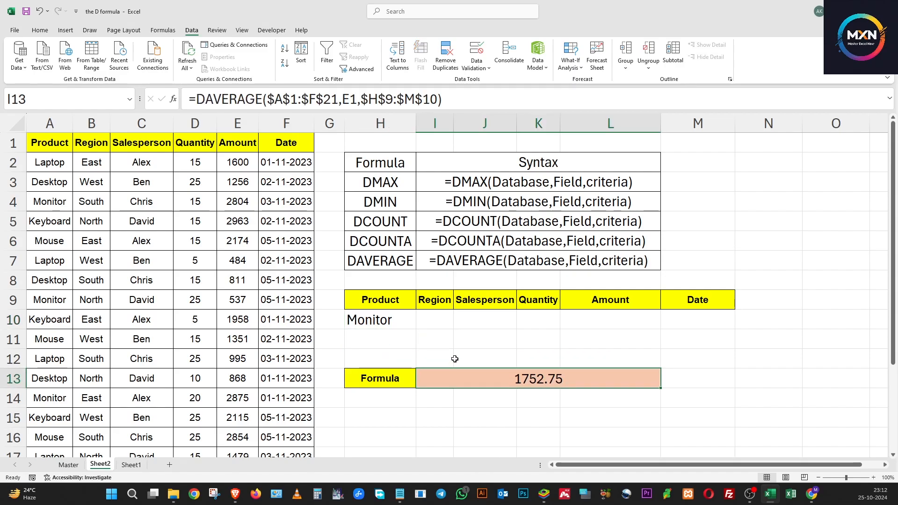
click(380, 325)
key(Delete)
Step: Test the DAVERAGE formula with the Region criterion in I10 set to East and North, and clear the criterion
click(439, 324)
click(457, 324)
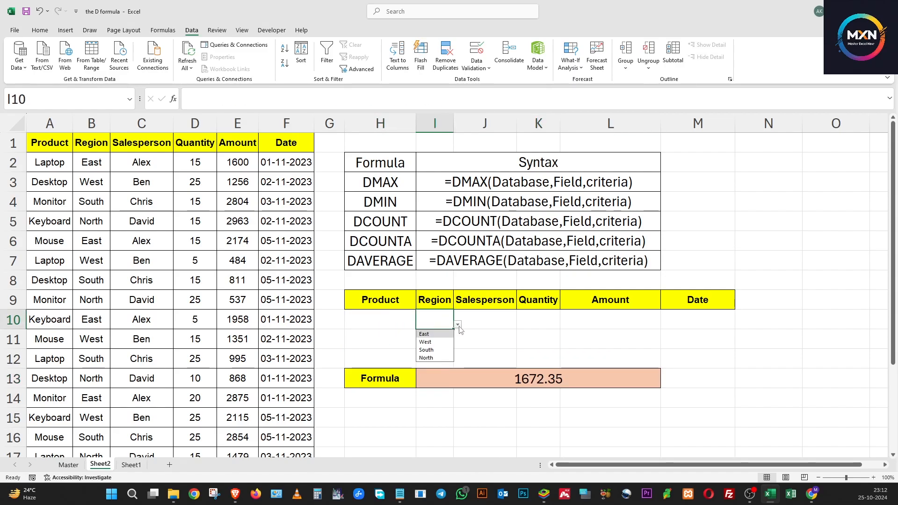
click(424, 334)
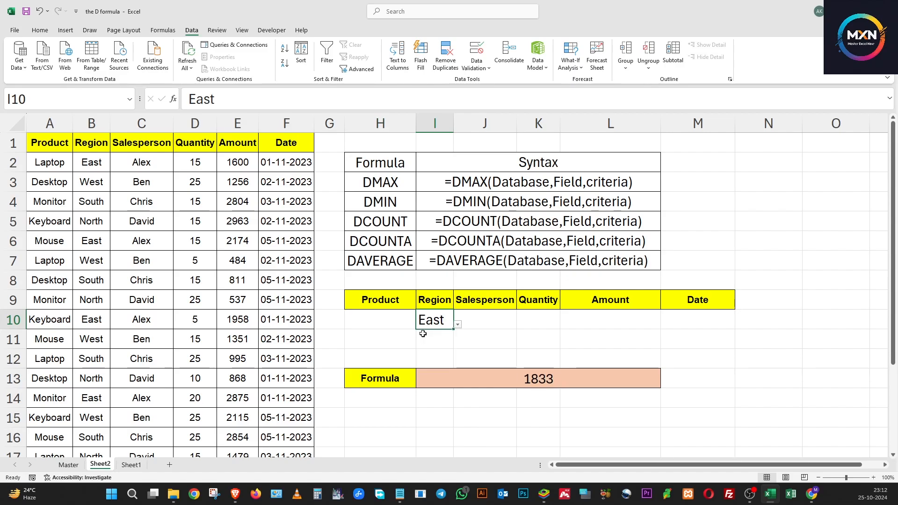
click(458, 324)
click(435, 357)
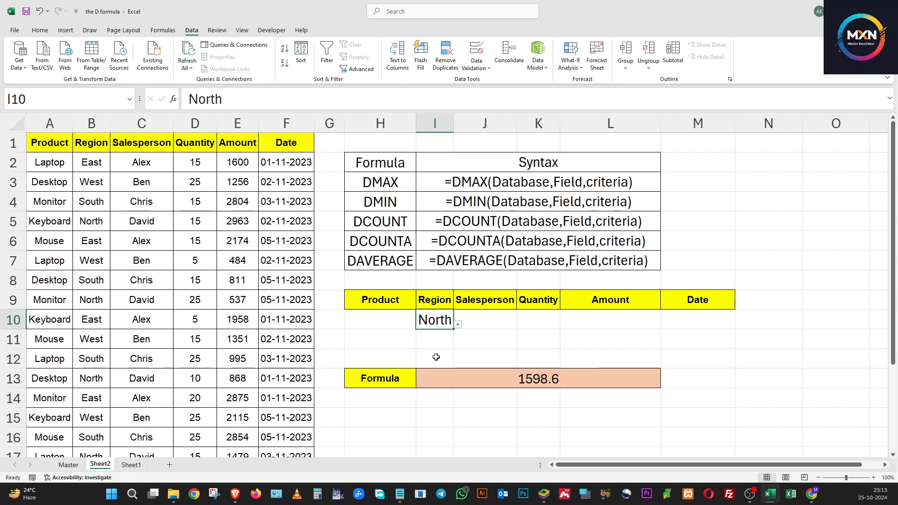
key(Down)
key(Down)
key(Down)
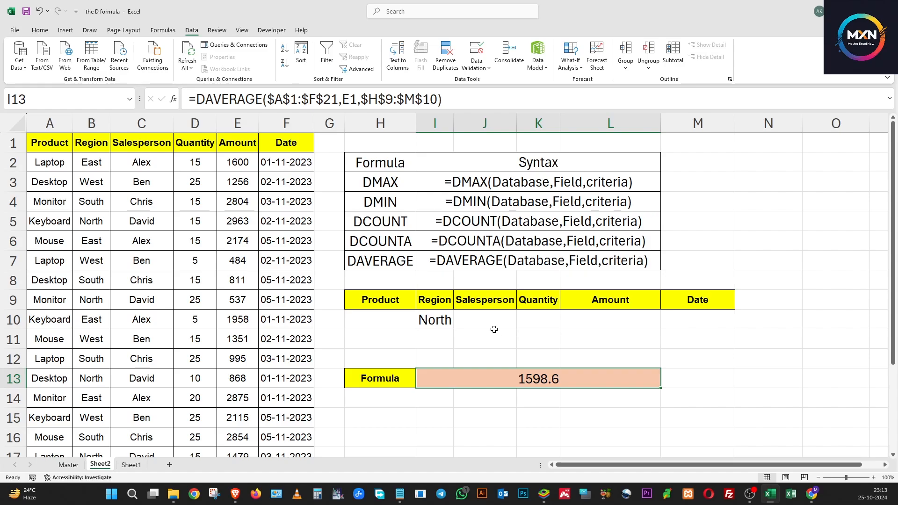
click(435, 320)
key(Delete)
Step: Test the DAVERAGE formula with each of the four listed salespeople as the Salesperson criterion in J10, and clear the criterion
click(468, 321)
click(520, 324)
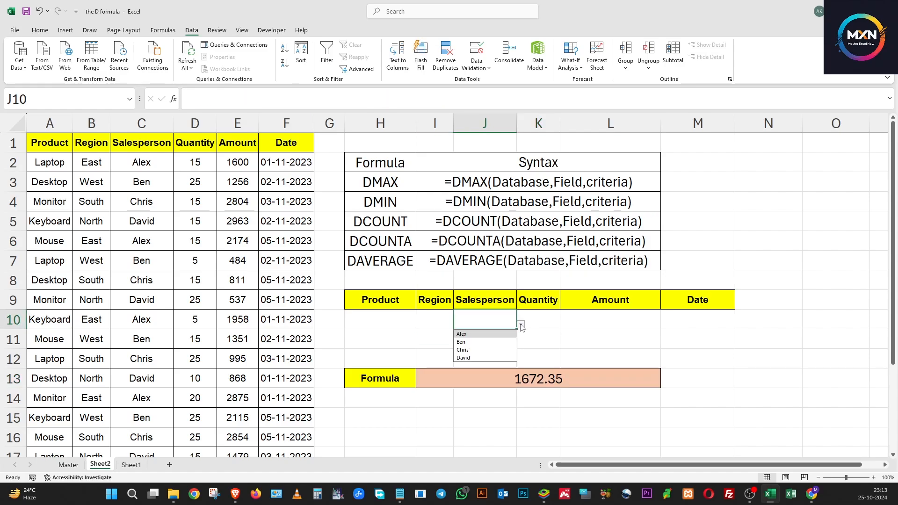
click(478, 341)
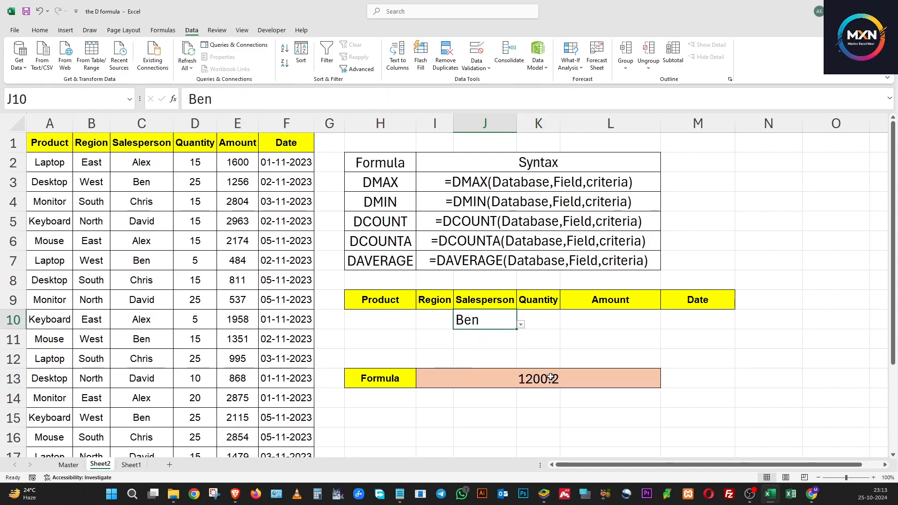
click(521, 324)
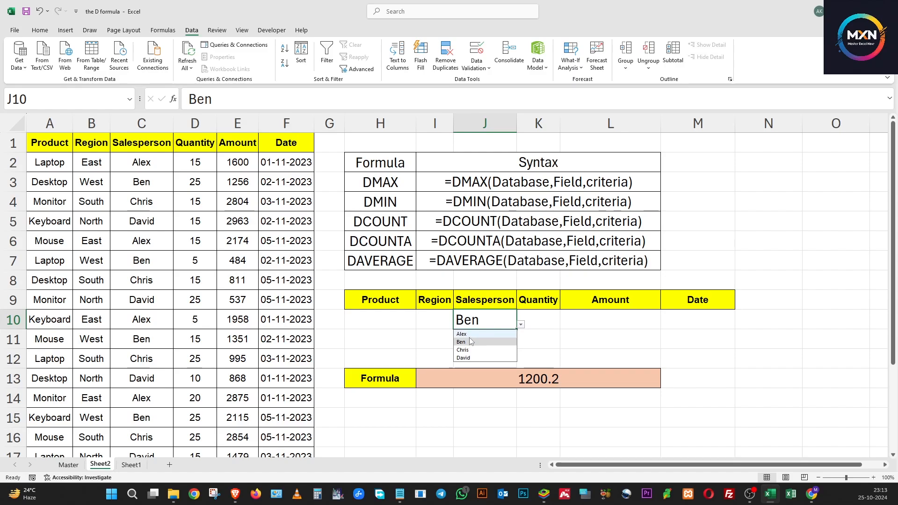
click(470, 334)
click(521, 326)
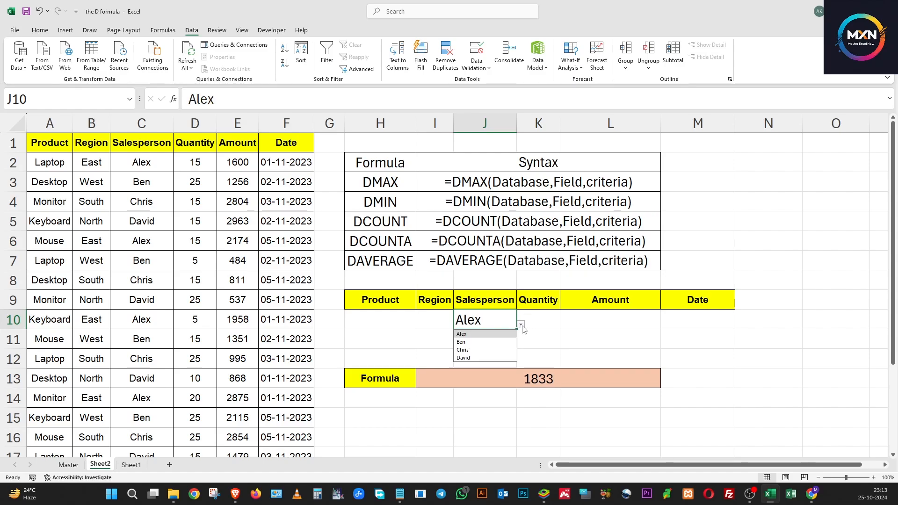
click(482, 348)
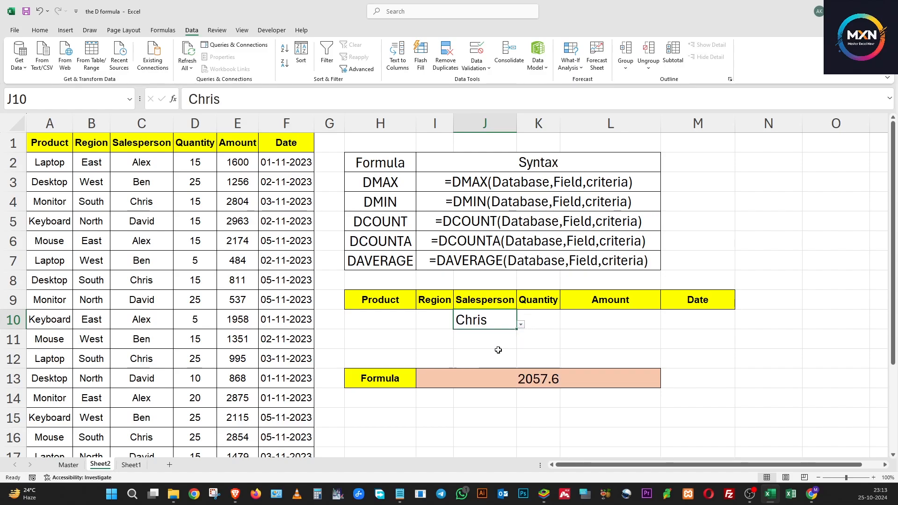
click(520, 324)
click(496, 359)
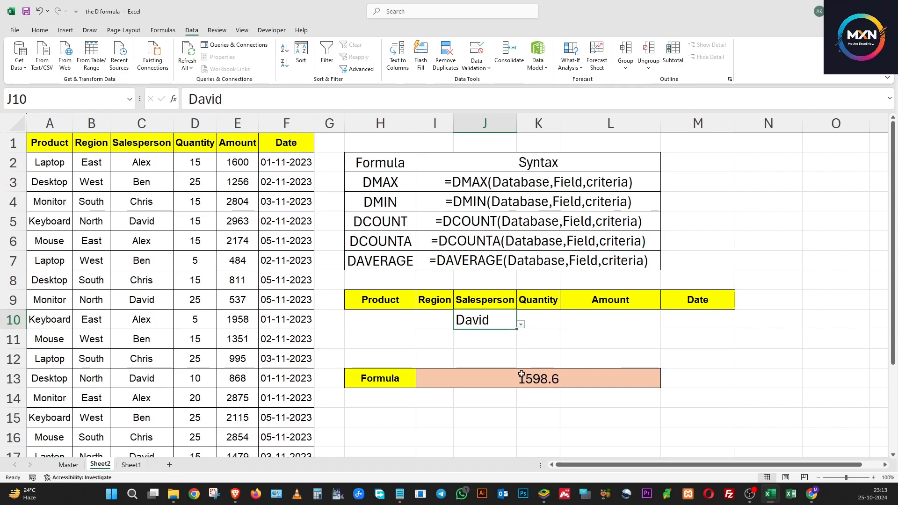
click(540, 384)
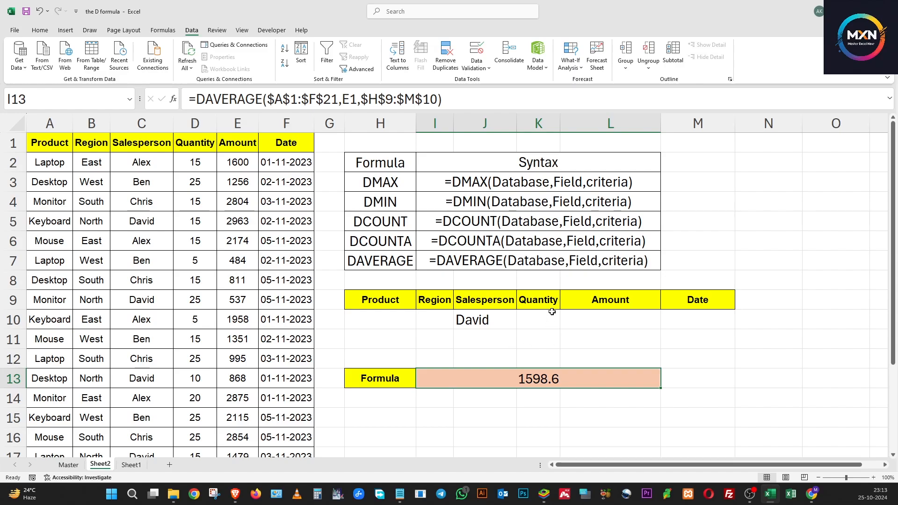
click(499, 319)
key(Delete)
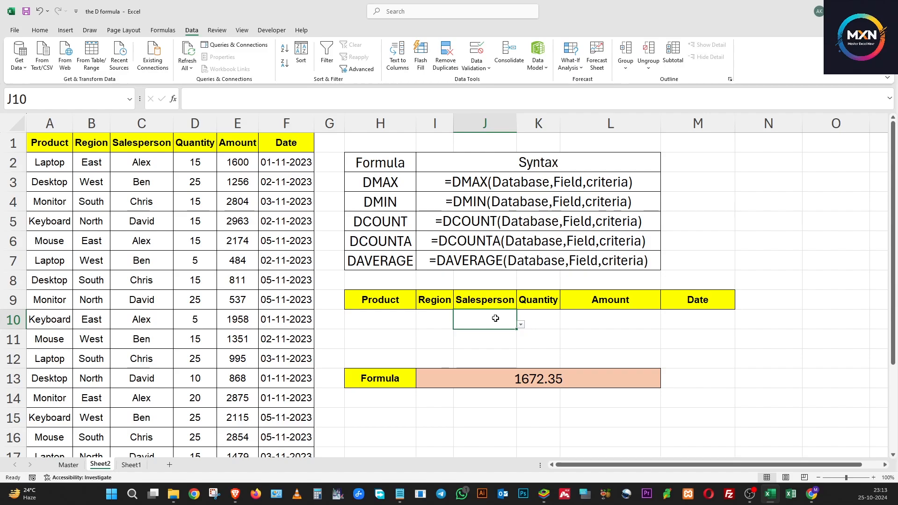
Step: Review the listed database functions from DMAX to DAVERAGE in H3:H7 and the first record of the sales table
click(394, 181)
click(398, 208)
click(398, 238)
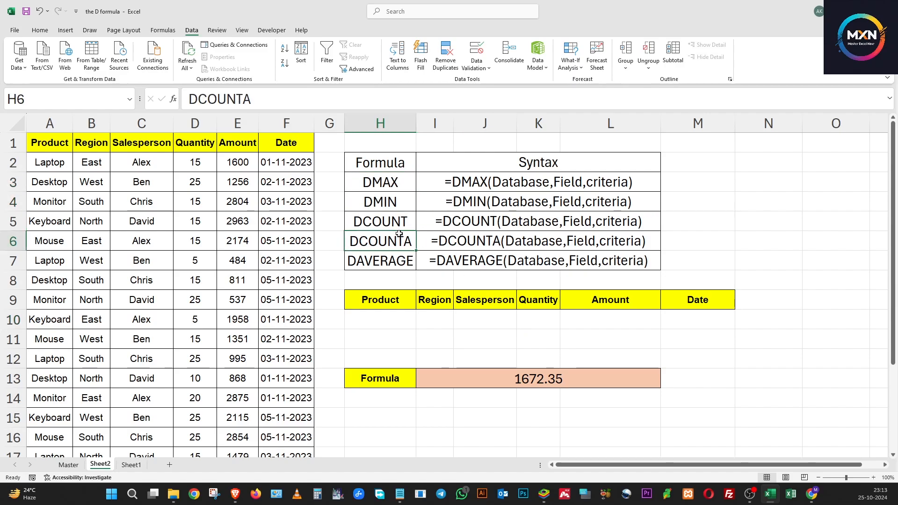
click(394, 178)
click(404, 244)
click(405, 261)
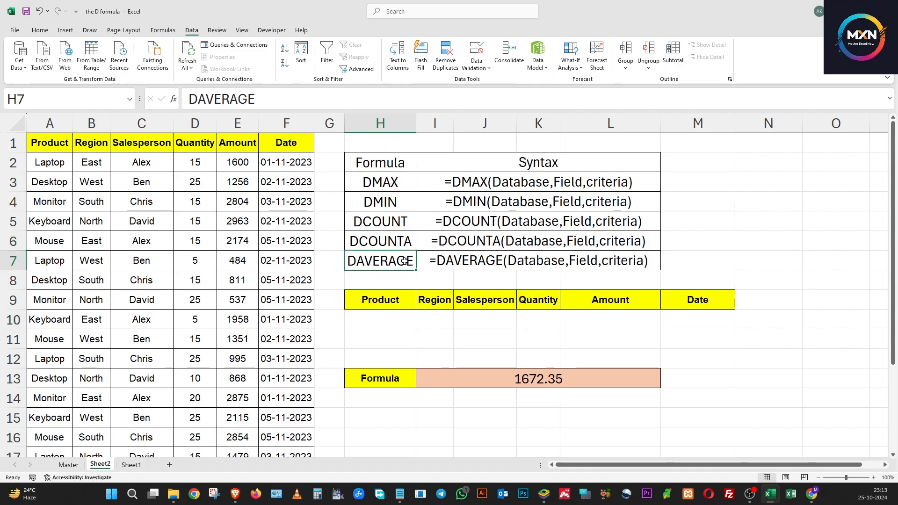
click(227, 162)
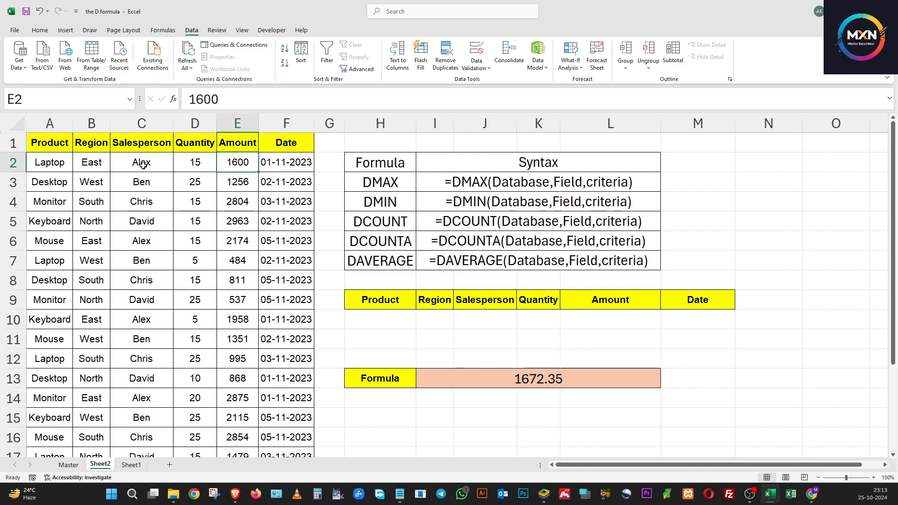